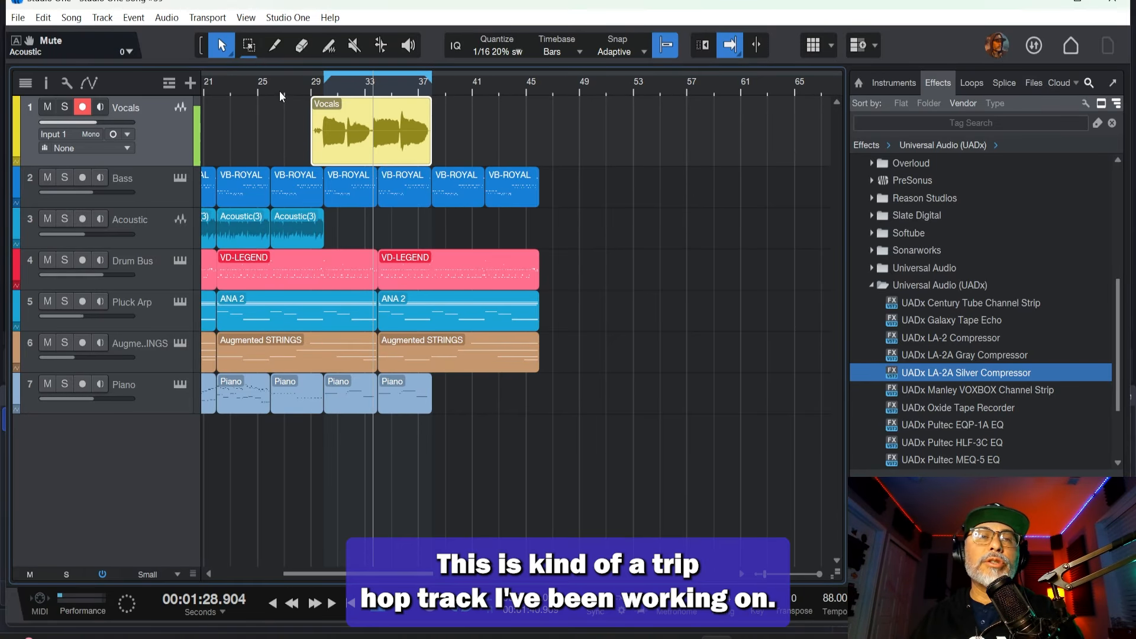
Step: Play the arrangement from about bar 27 through the Vocals clip, then stop playback
click(284, 86)
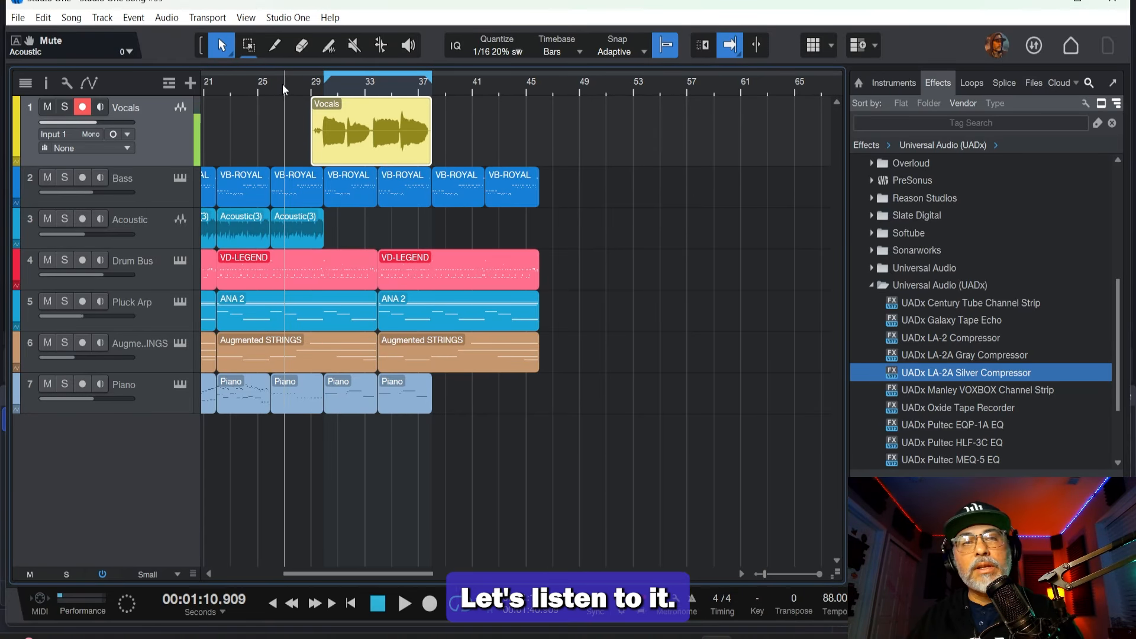
key(space)
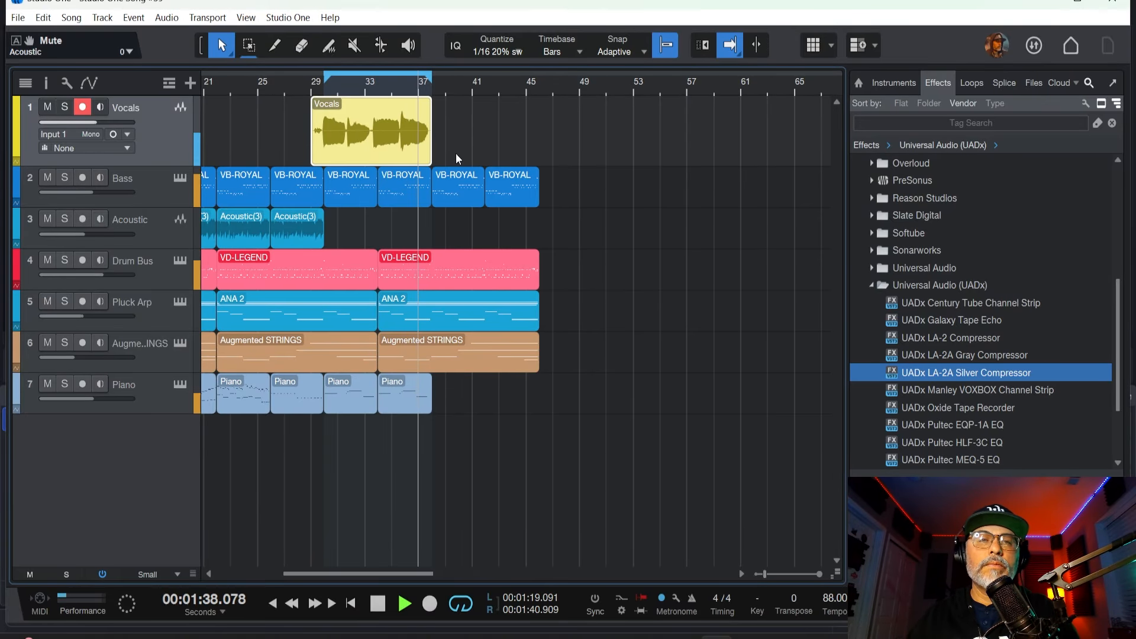
key(space)
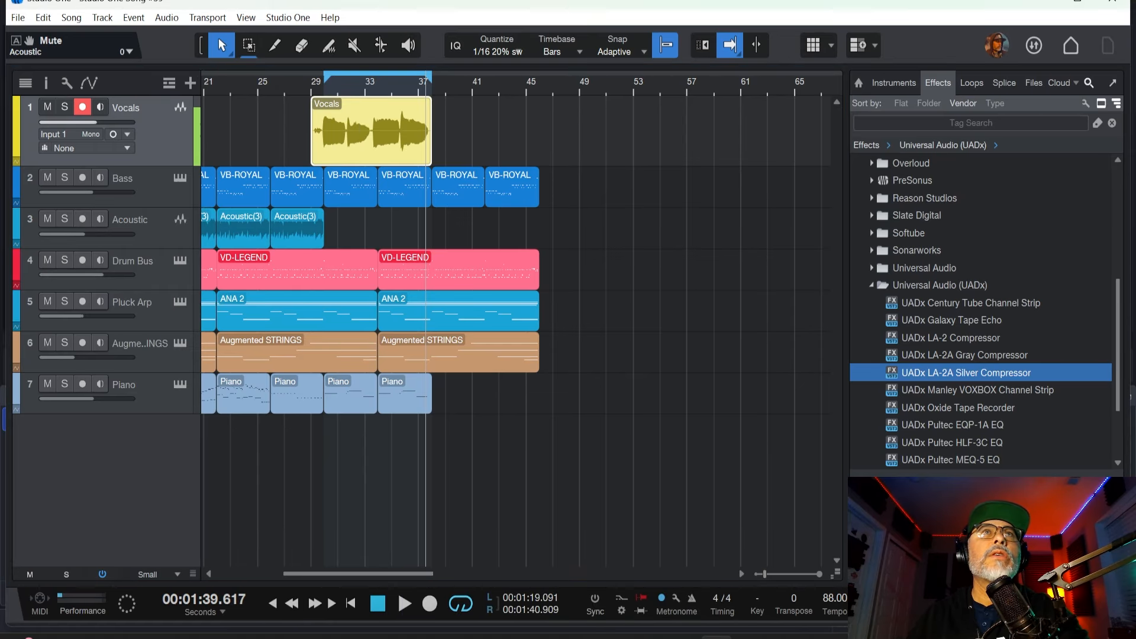
Step: Add an FX channel from the Vocals channel in the mixer and name it "Vocal FX"
key(F3)
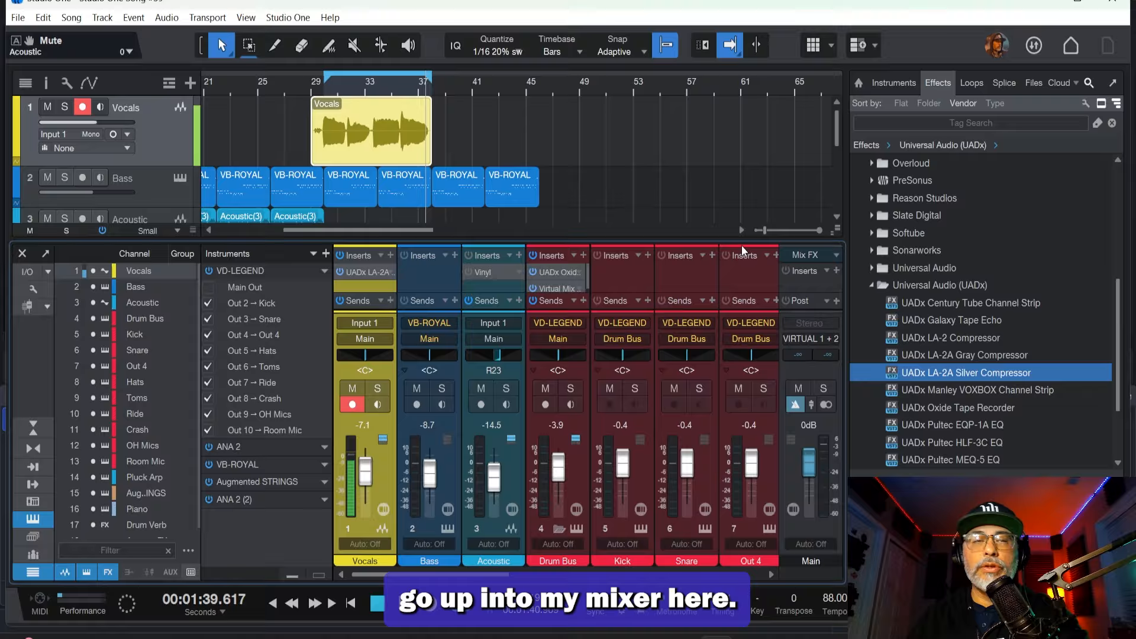
click(43, 255)
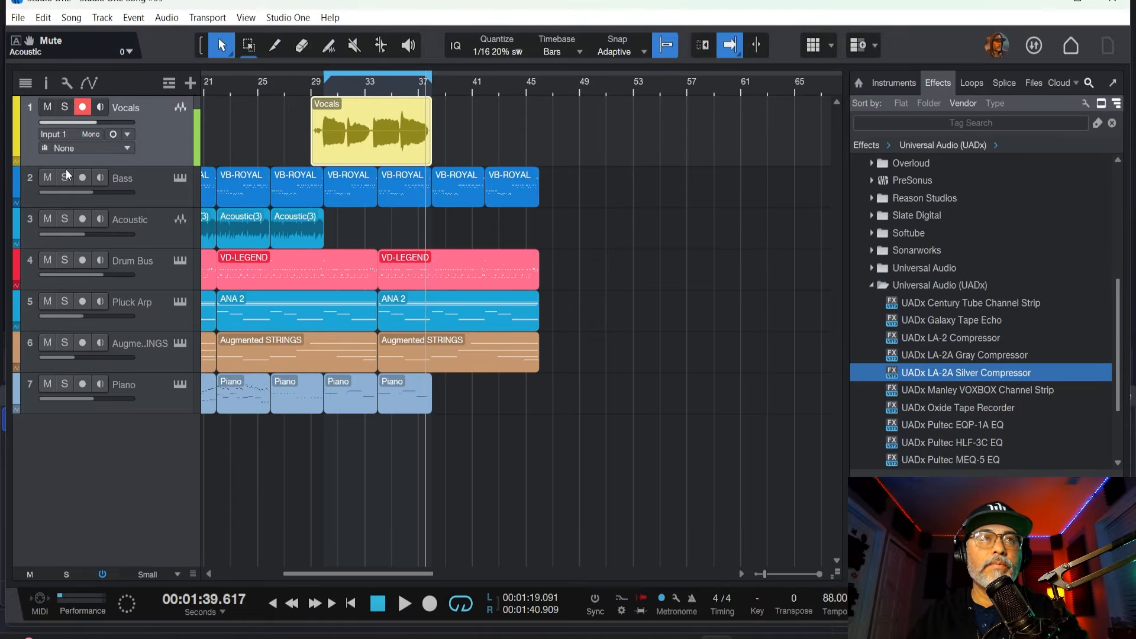
key(F3)
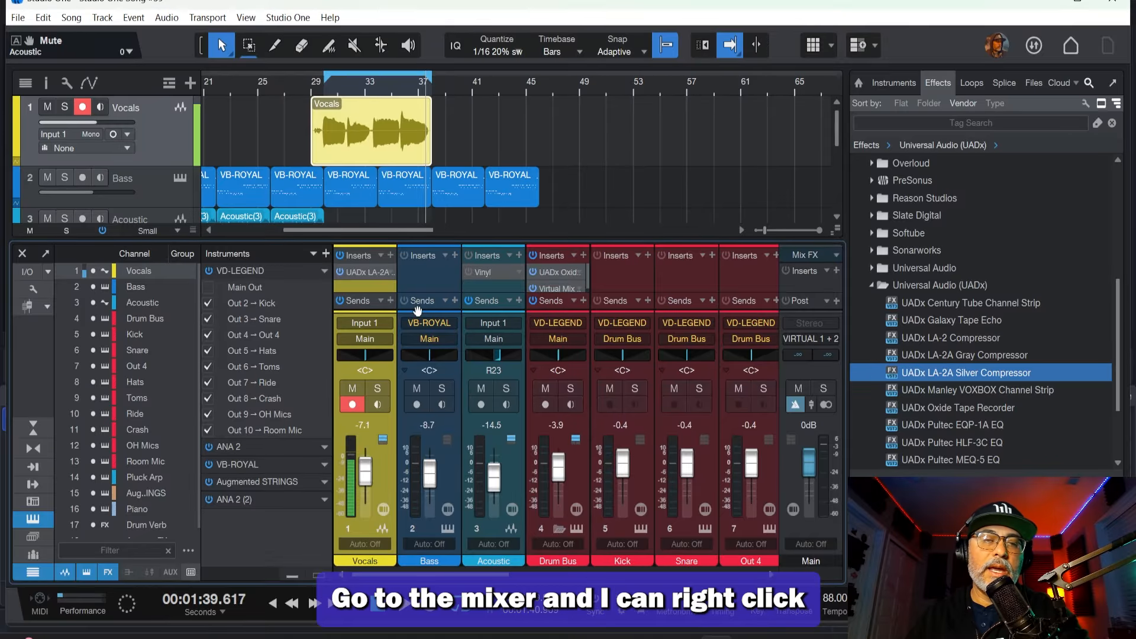
right_click(381, 432)
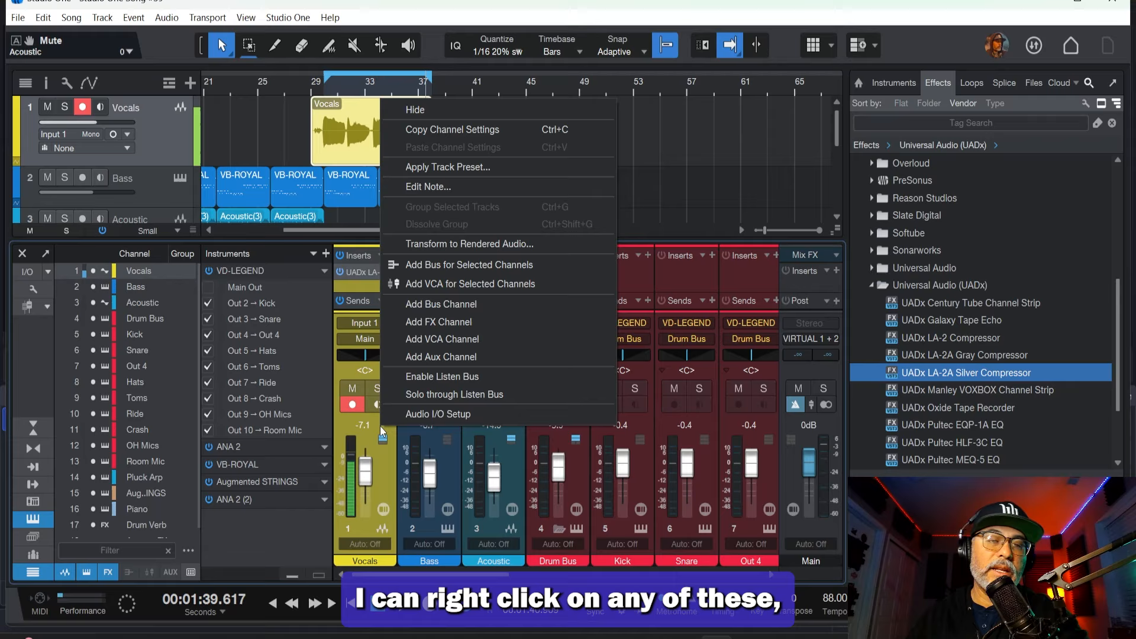
right_click(447, 456)
click(384, 462)
right_click(385, 462)
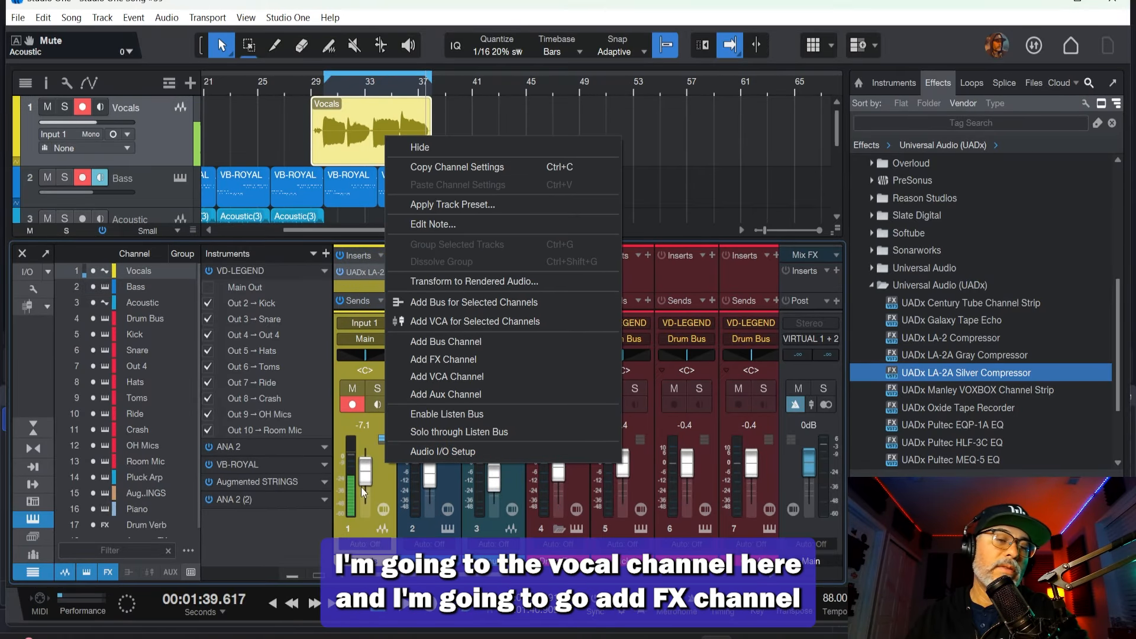
click(441, 359)
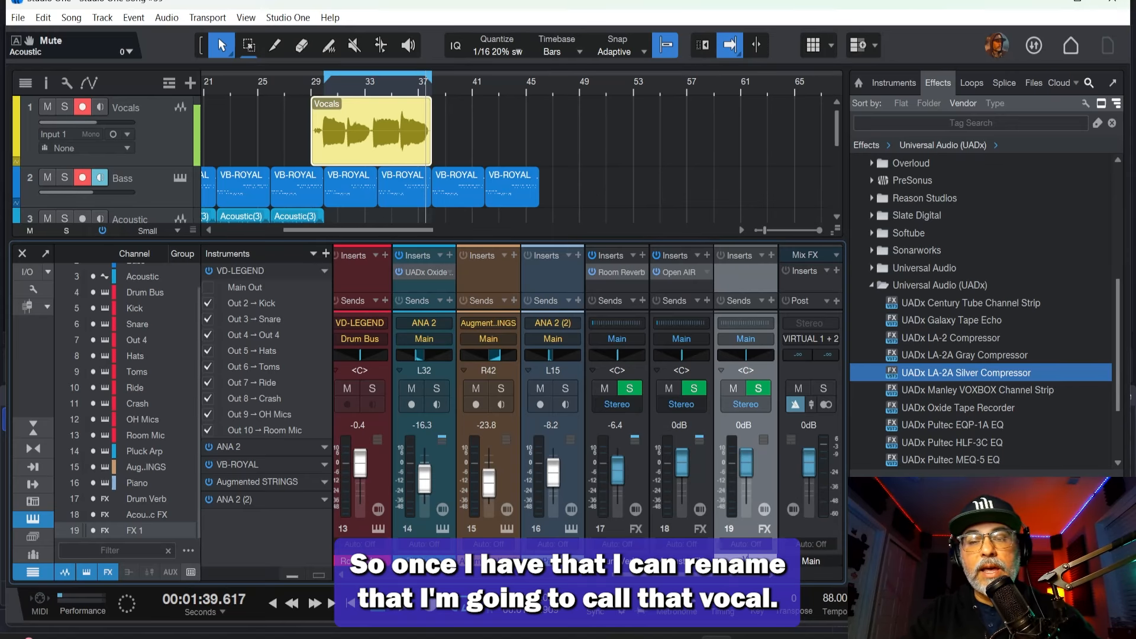
text(Vocal FX)
key(Return)
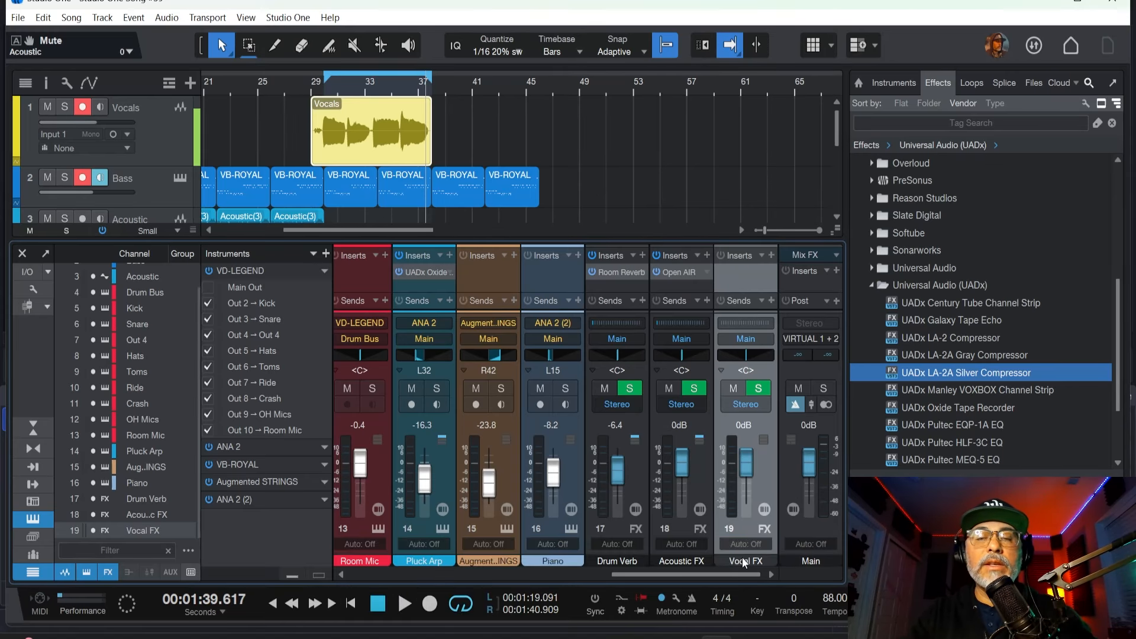
Step: Search the effects for "reverb" and insert Room Reverb on the Vocal FX channel, leaving its editor closed
click(874, 287)
click(921, 125)
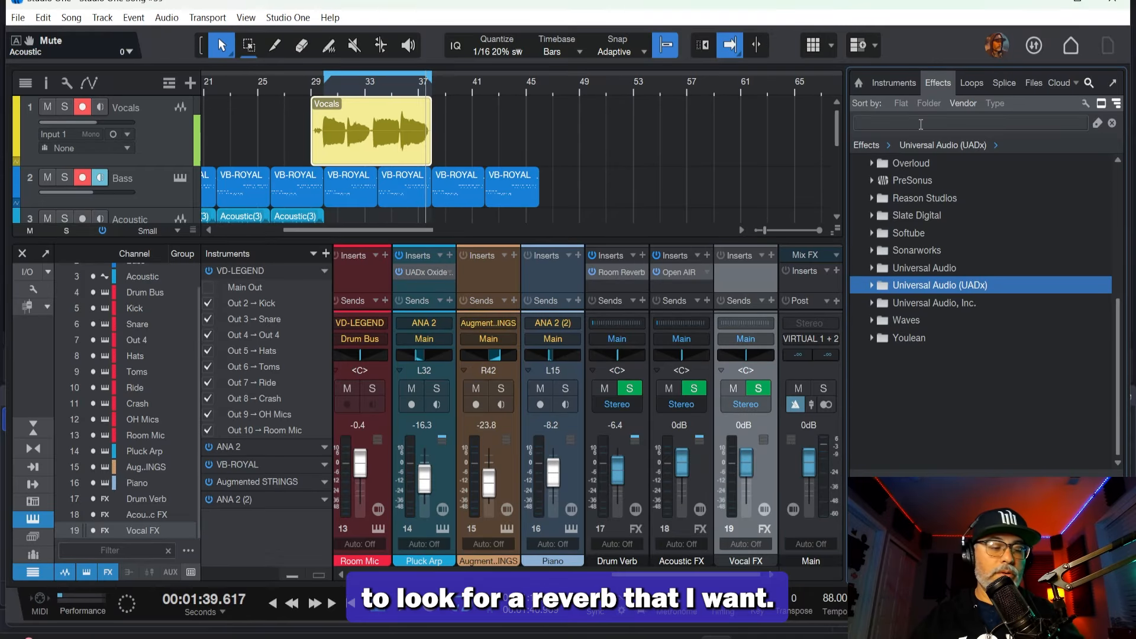
text(re)
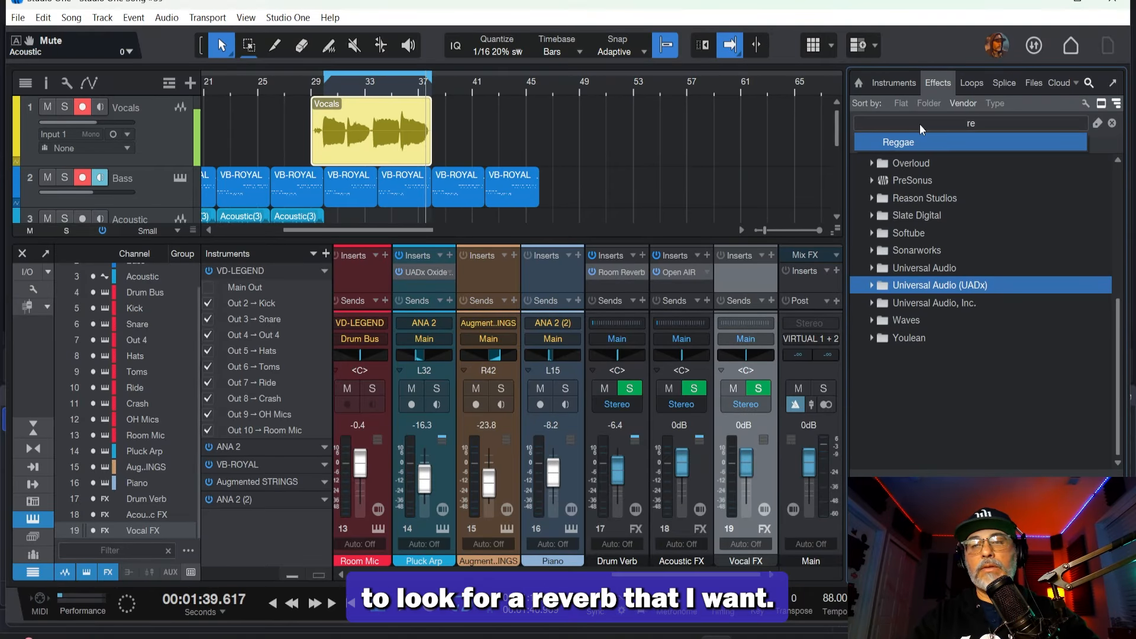
text(verb)
key(Return)
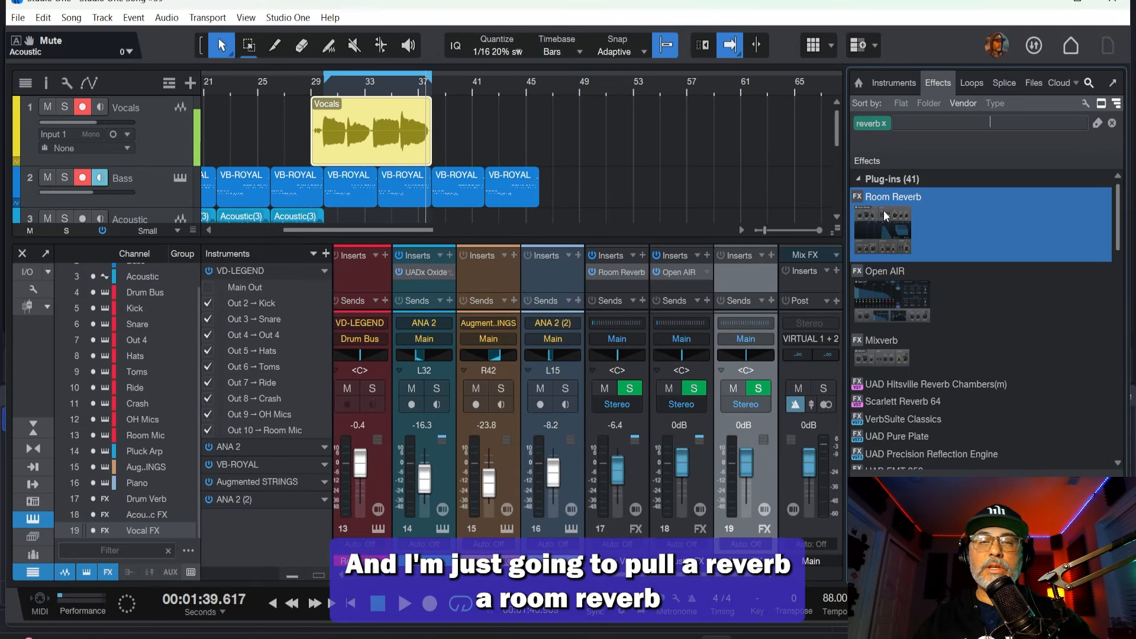
drag(893, 217, 747, 275)
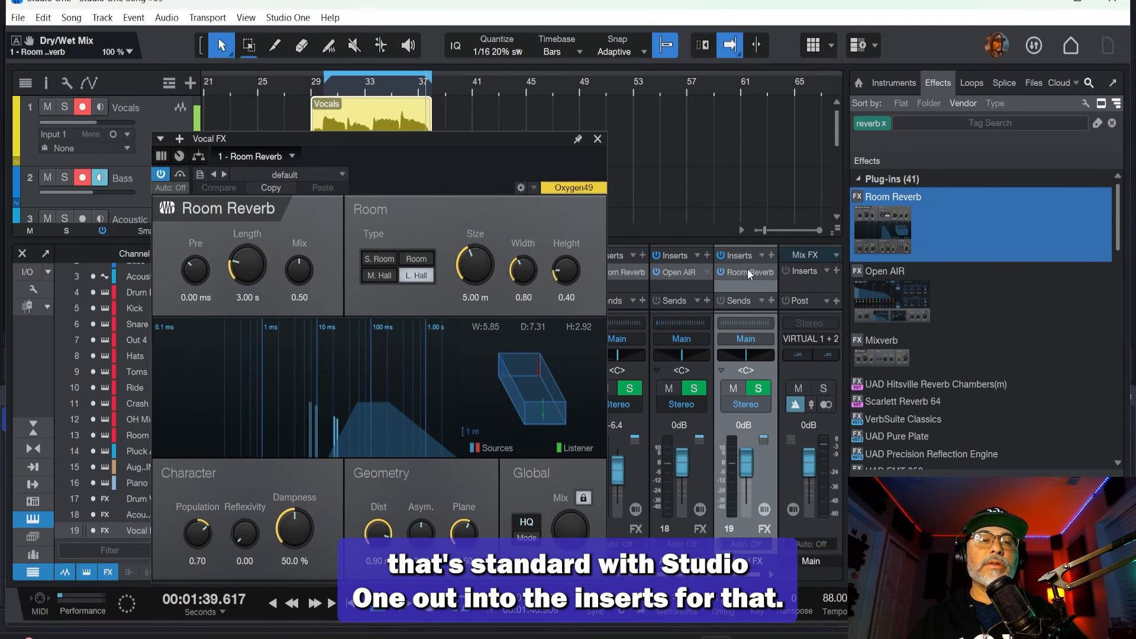
click(597, 139)
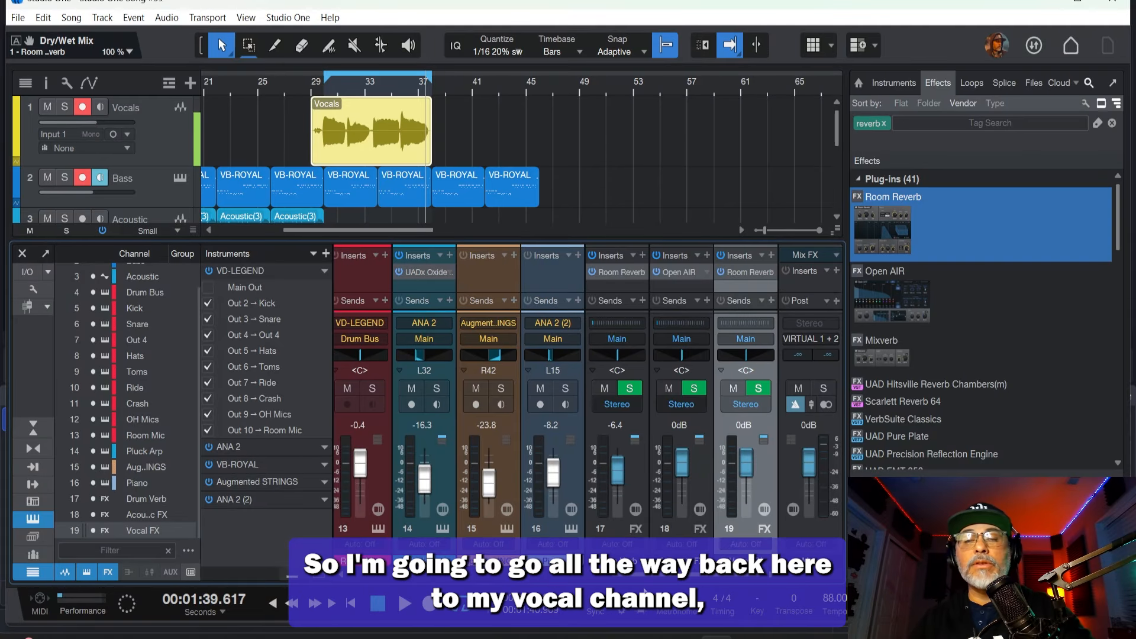
Step: Enlarge the mixer's sends area and remove the two empty sends from the Vocals channel
drag(648, 574, 388, 574)
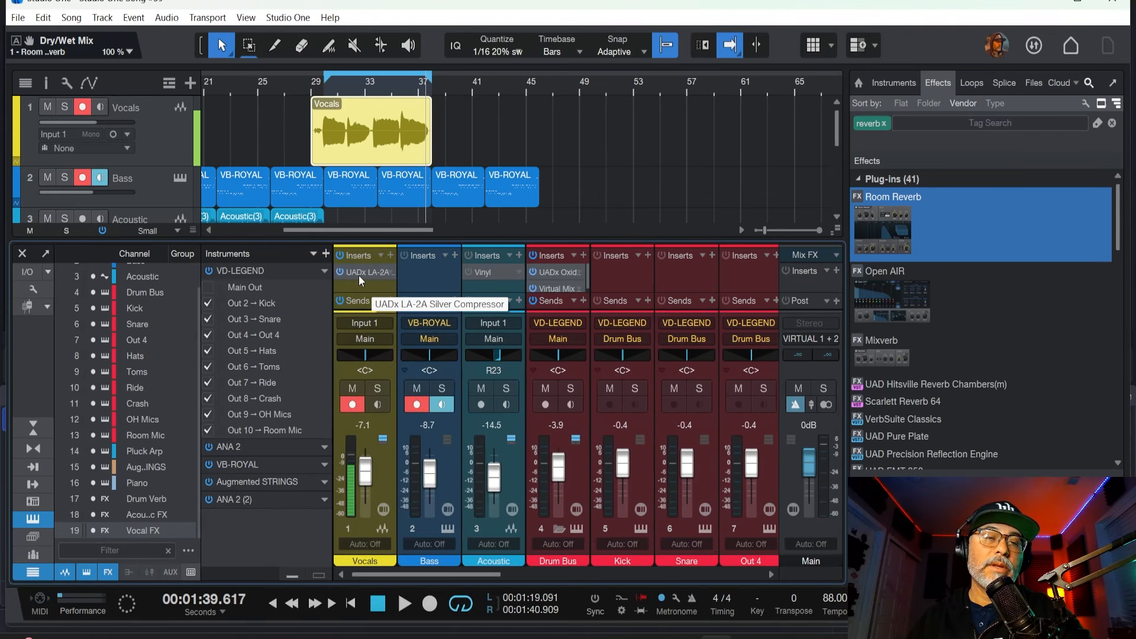
drag(704, 240, 676, 87)
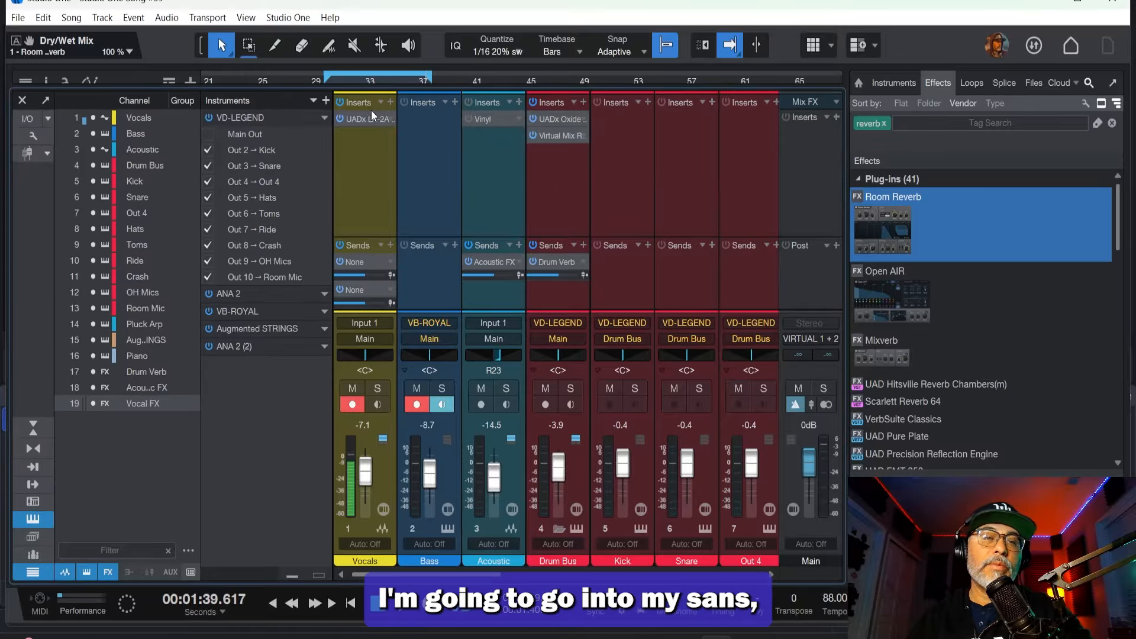
drag(365, 233, 371, 177)
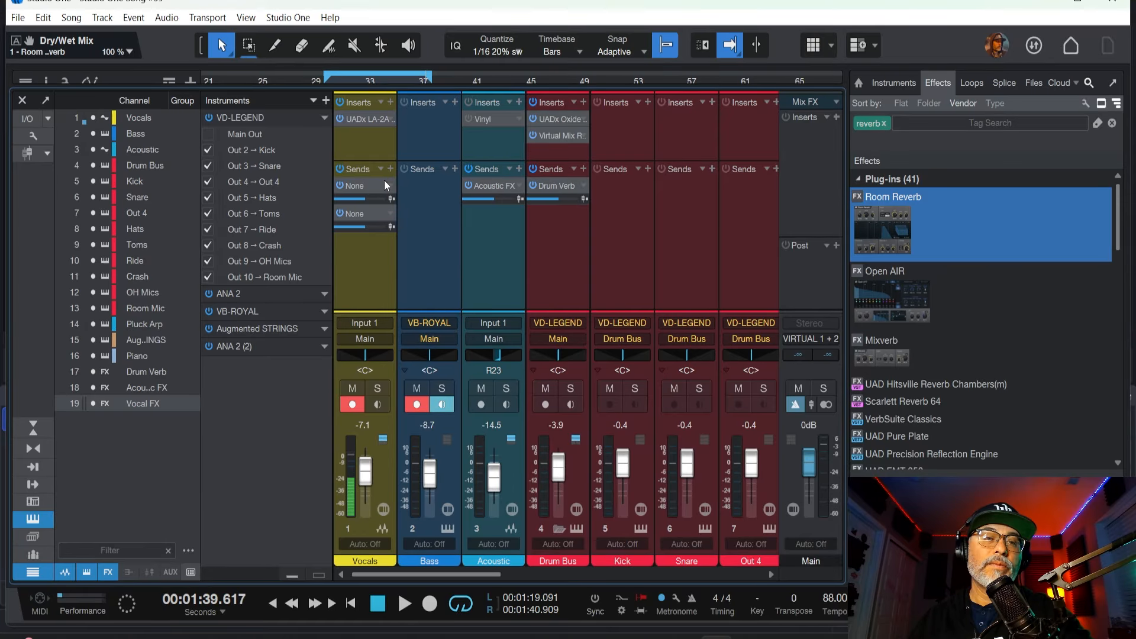
right_click(361, 185)
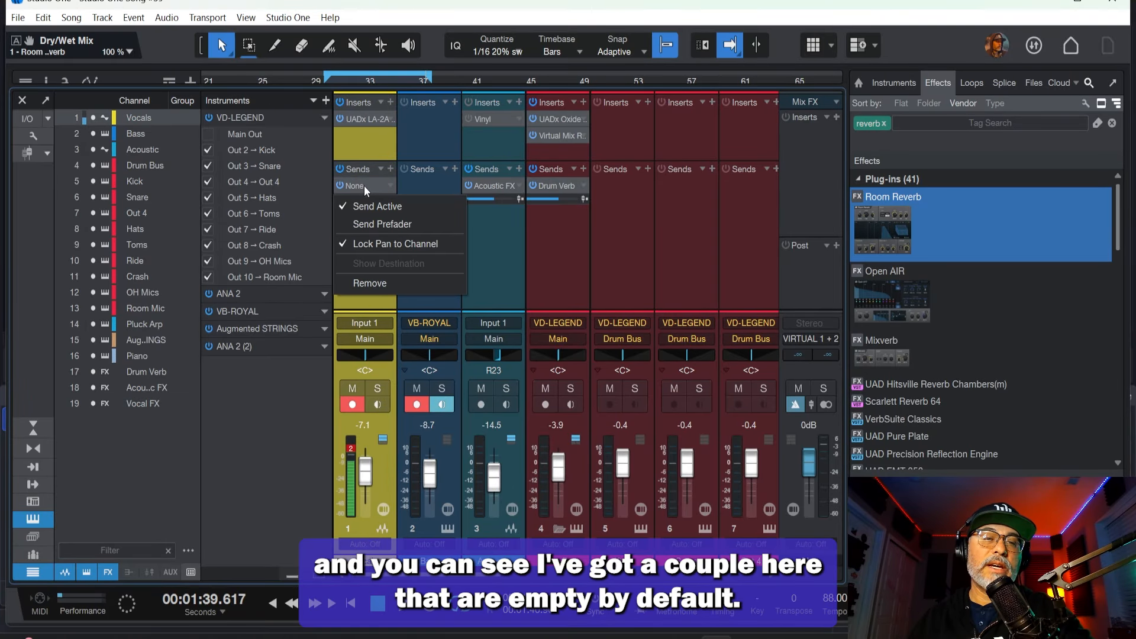
click(364, 284)
right_click(359, 185)
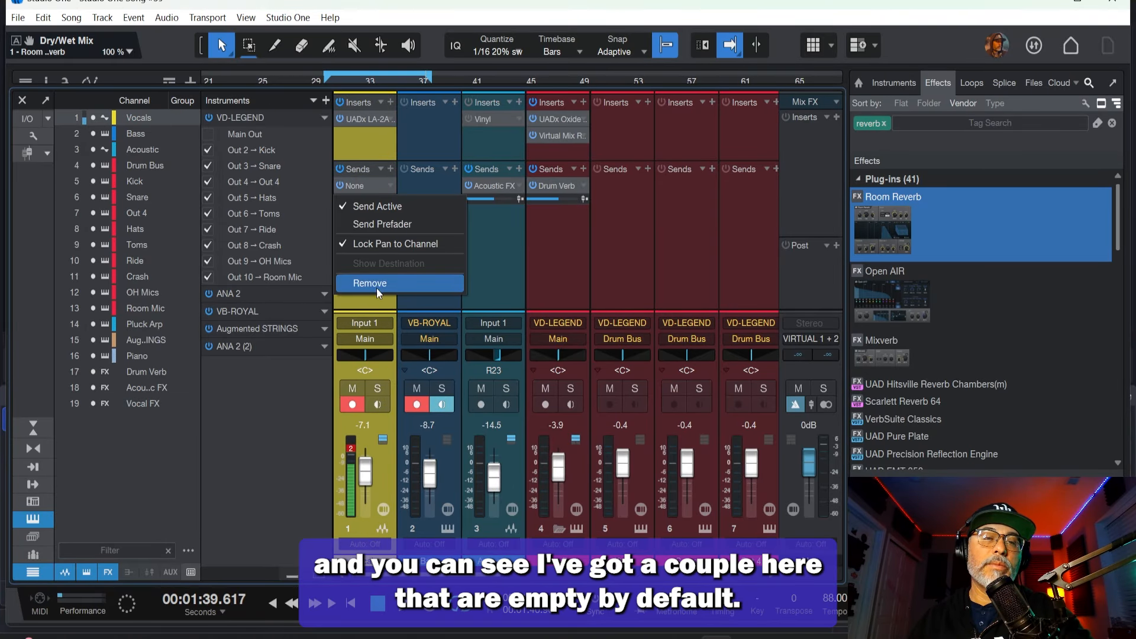
click(375, 284)
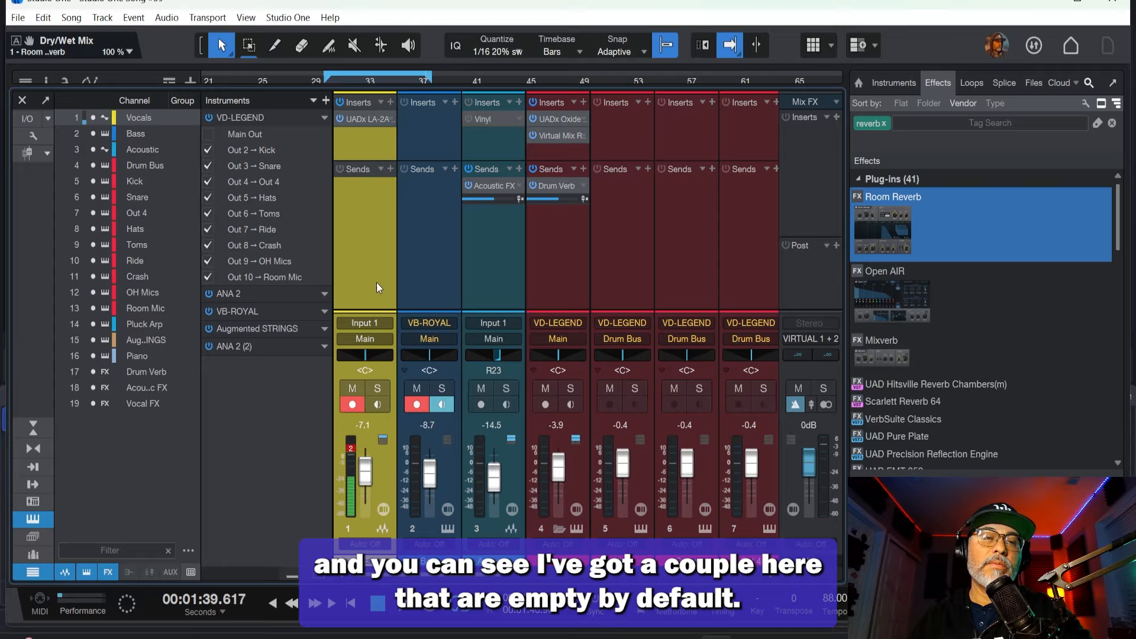
Step: Add a send from the Vocals channel to Vocal FX and hide the mixer
click(391, 169)
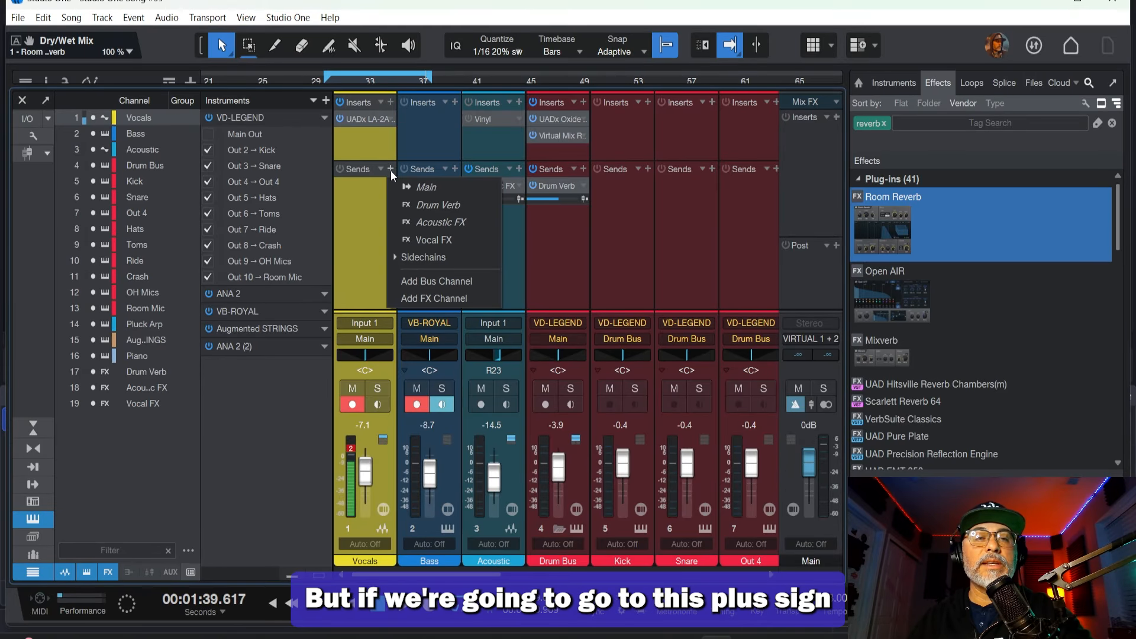
click(427, 239)
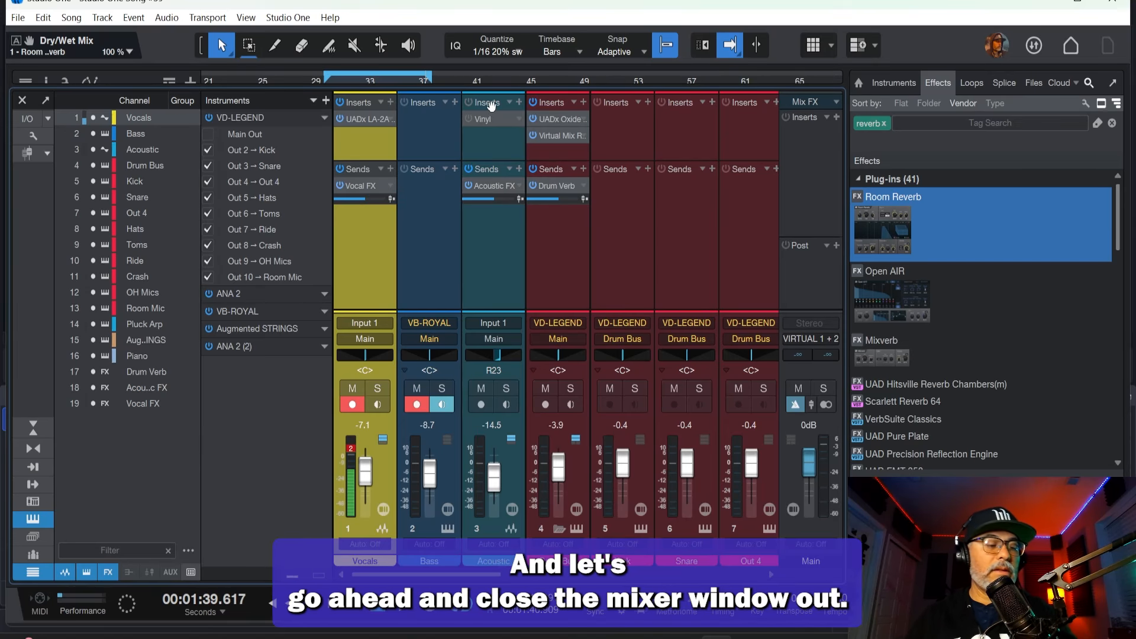
key(F3)
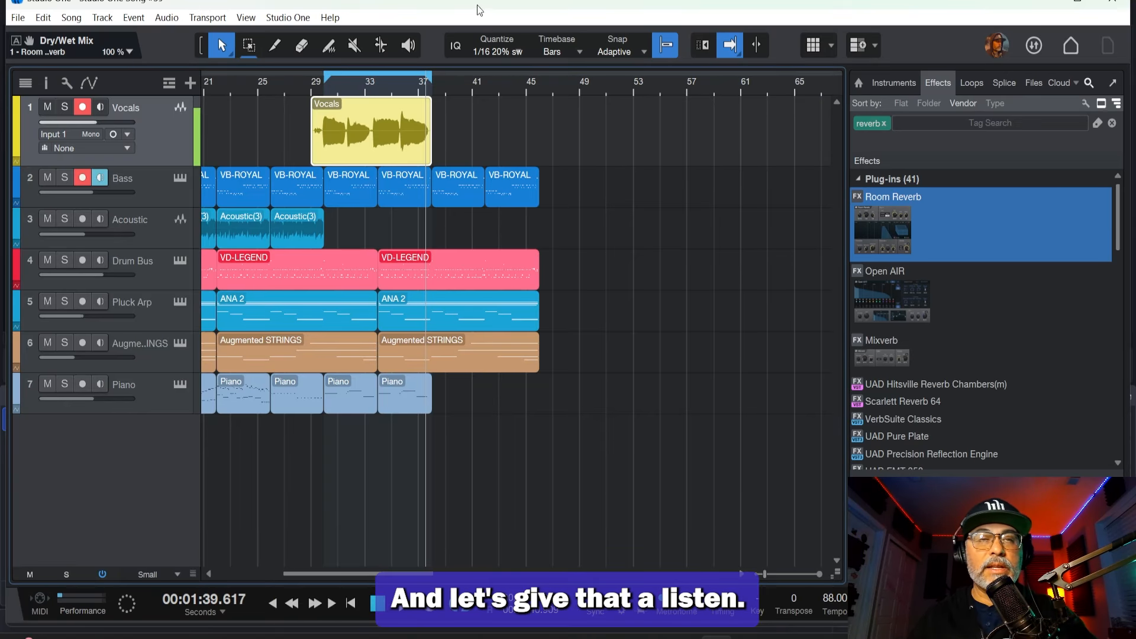
Step: Audition the song from the start of the Vocals clip and disarm recording on the Bass and Vocals tracks
click(317, 84)
key(space)
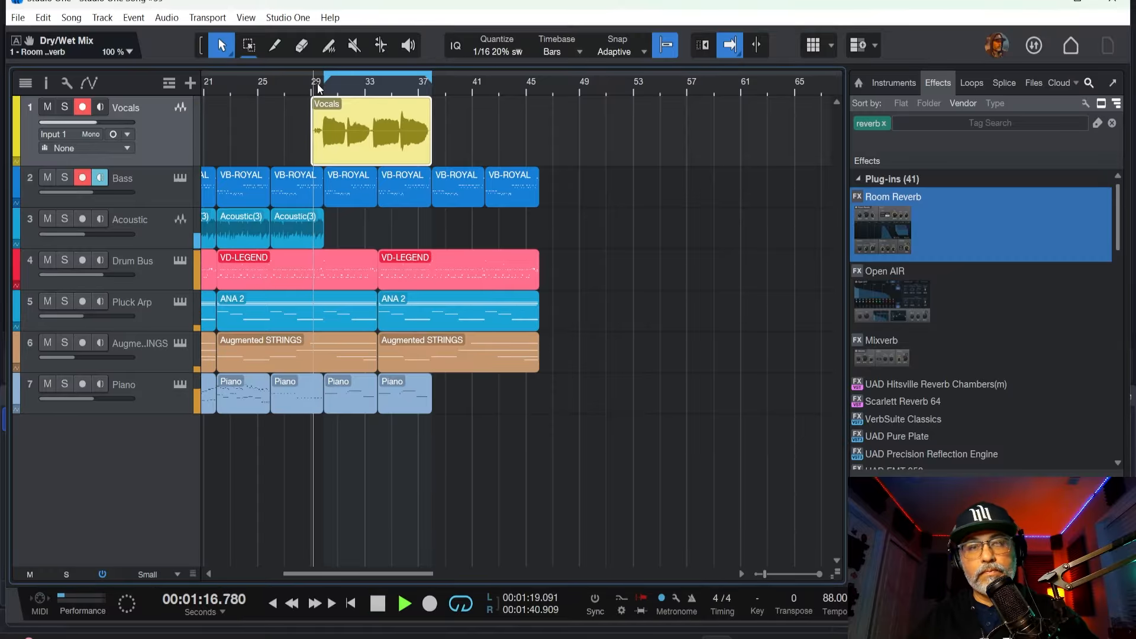
click(83, 178)
click(82, 107)
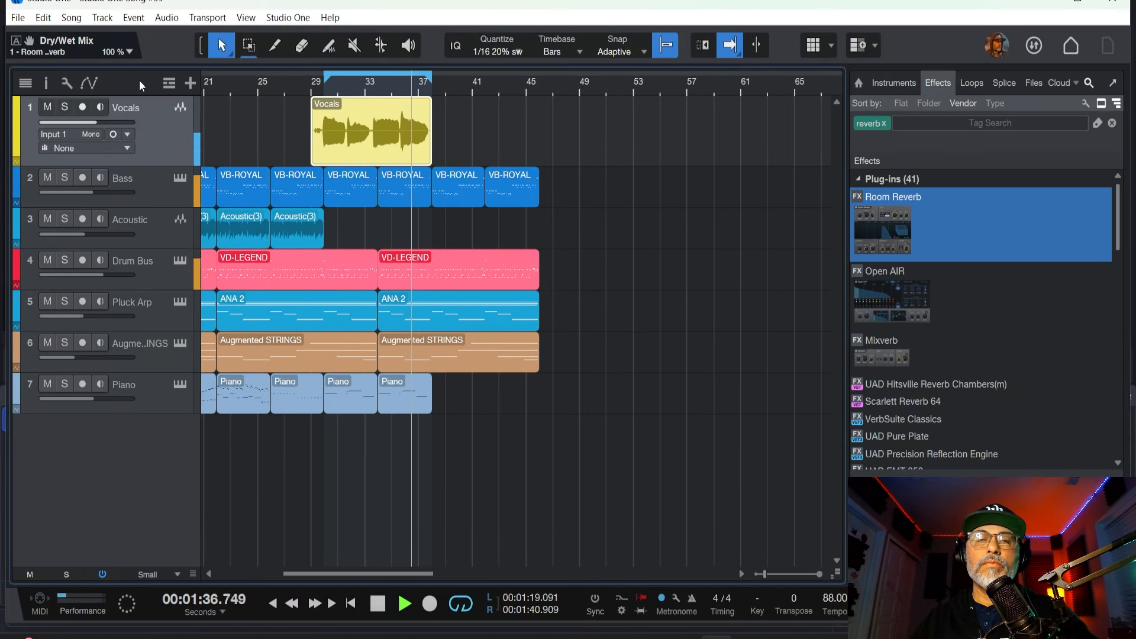
key(space)
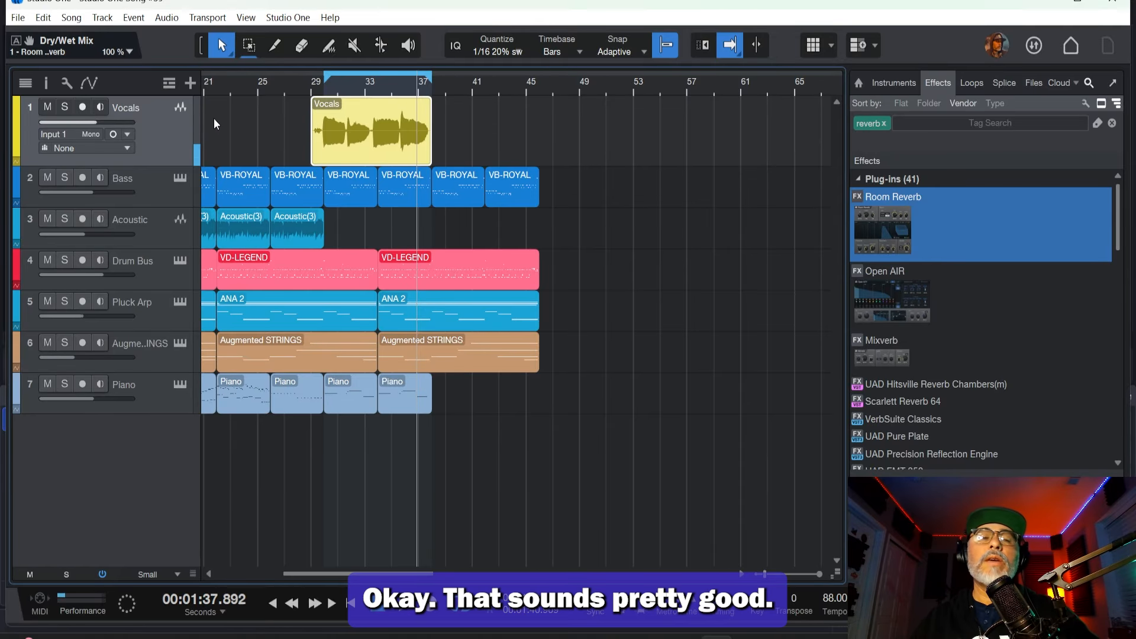
Step: Show the mixer's FX channels with resized sections and lower the Vocal FX volume fader to -32.0 dB
key(F3)
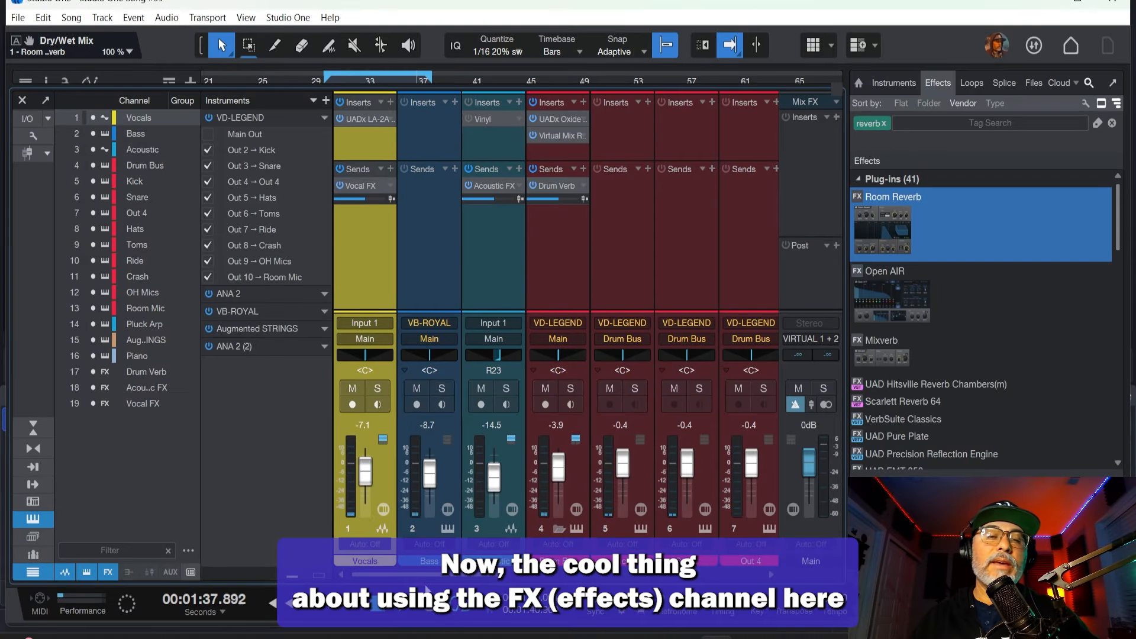
drag(433, 575, 707, 575)
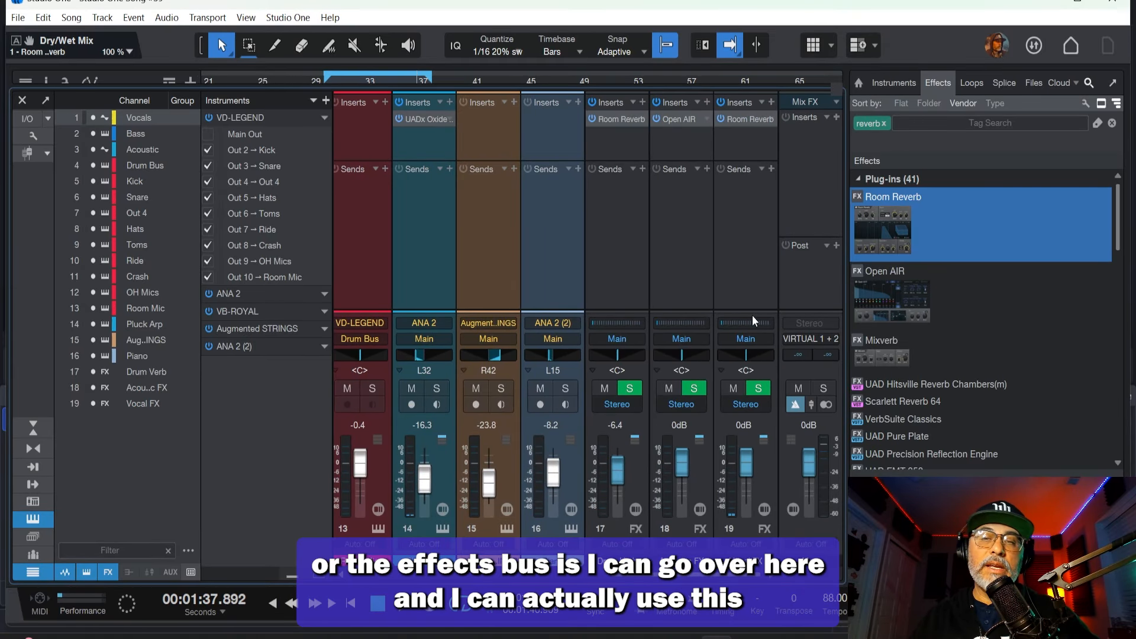
drag(753, 310, 753, 210)
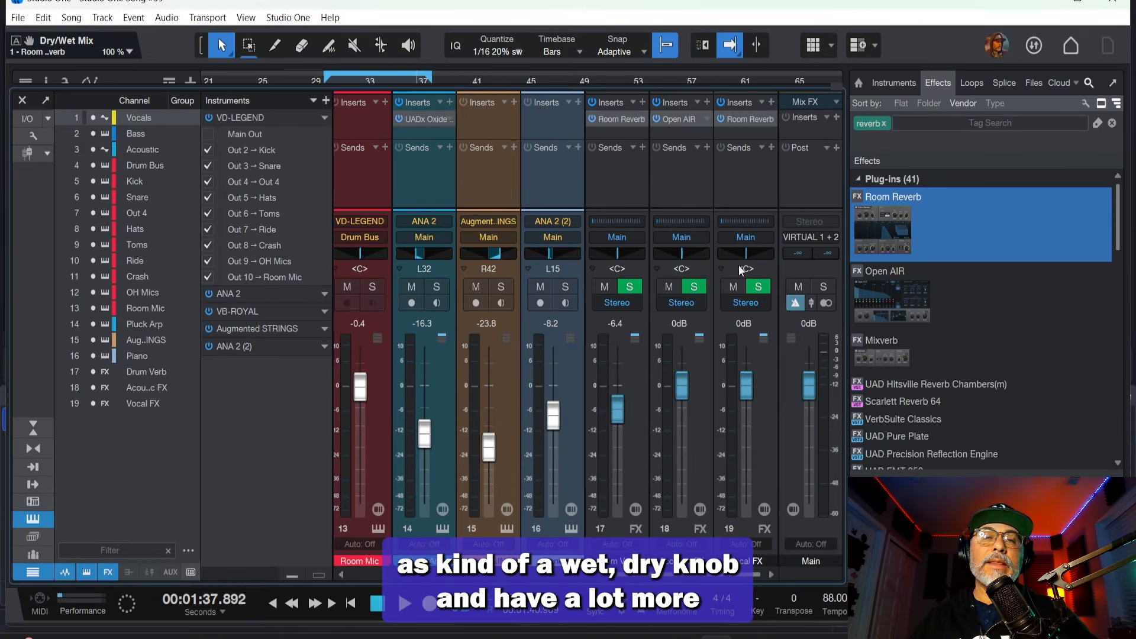
drag(740, 209, 743, 299)
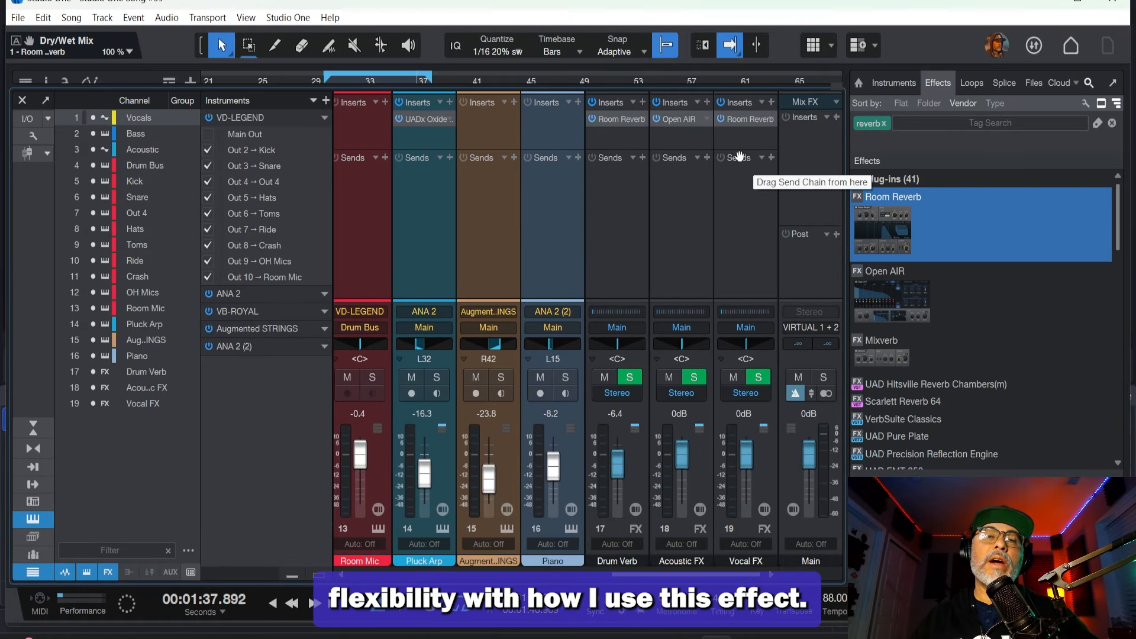
drag(736, 144, 737, 201)
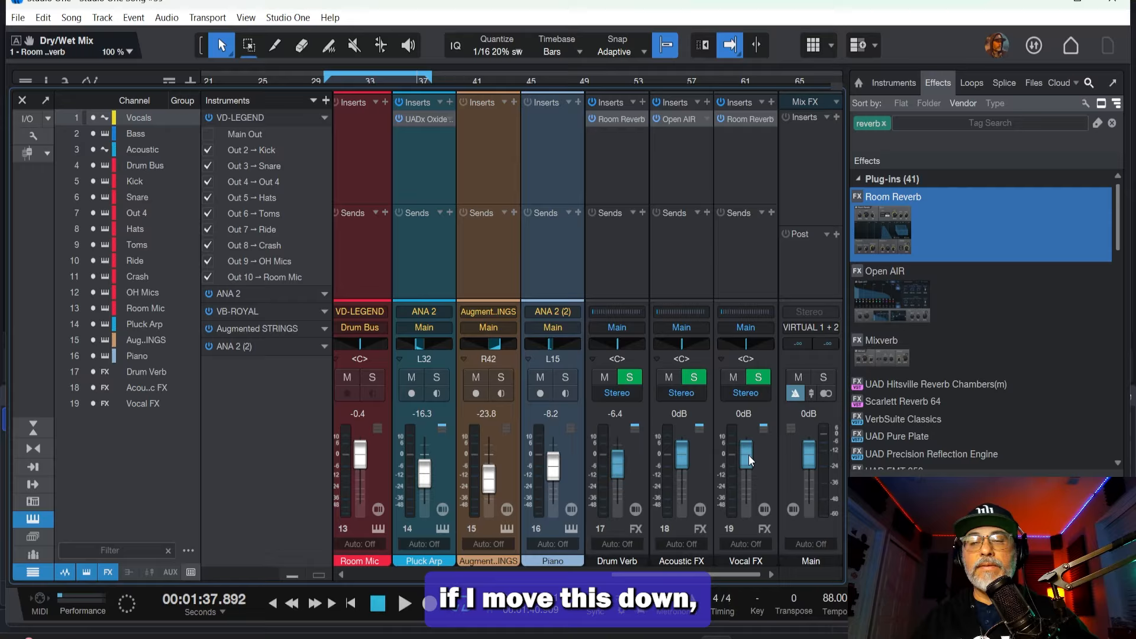
drag(749, 449, 754, 482)
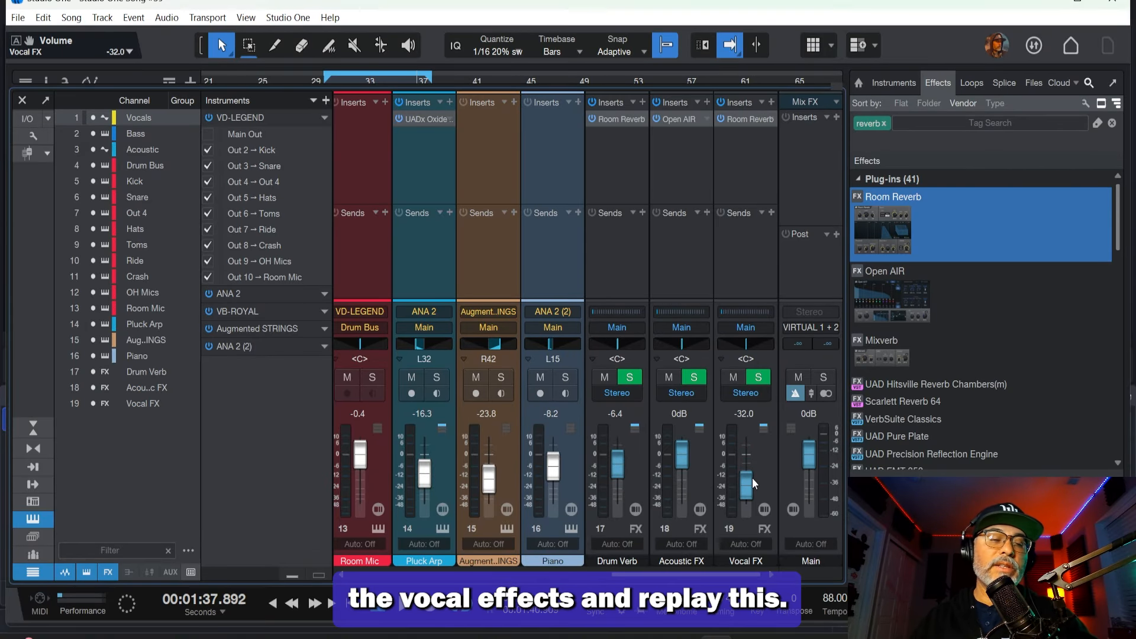
Step: Replay the song from the start of the Vocals clip with the mixer shown
key(F3)
click(313, 89)
key(space)
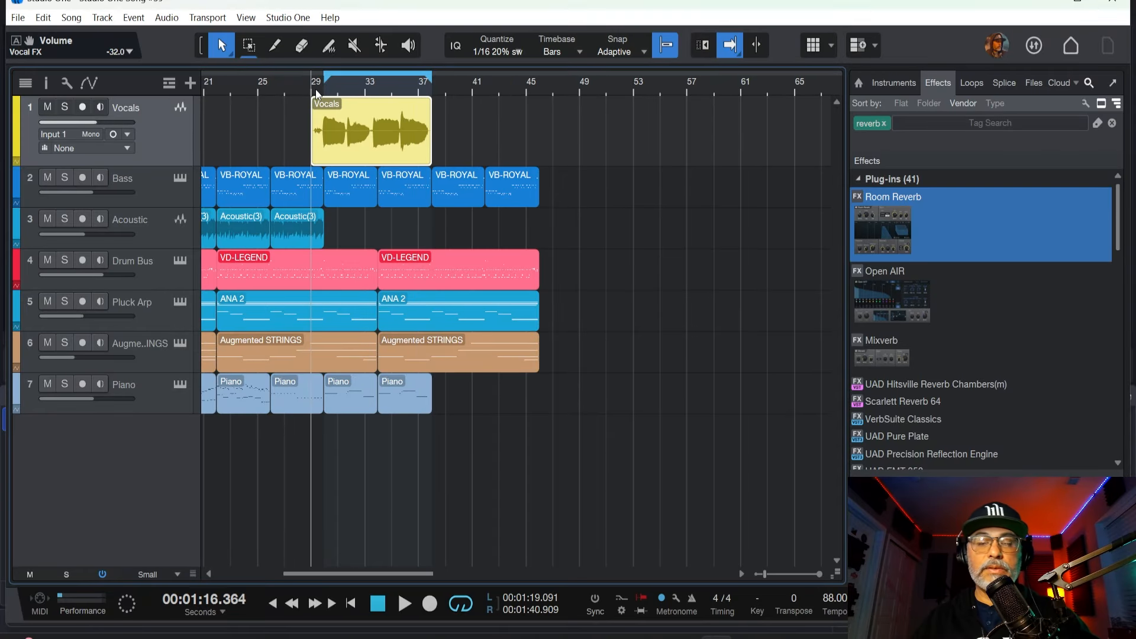
key(F3)
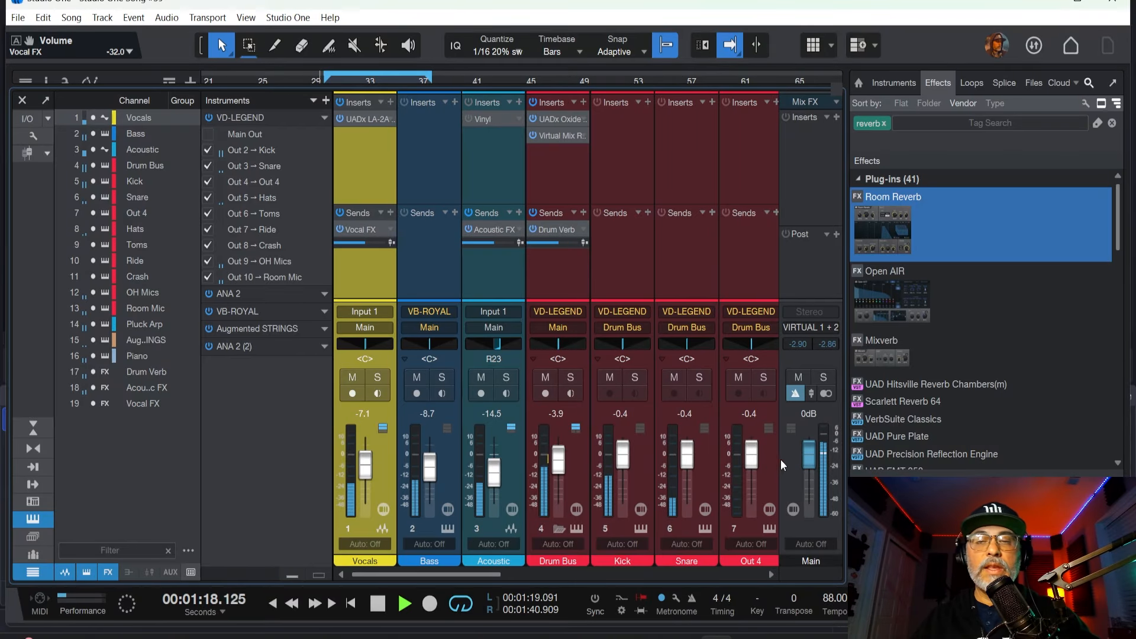
Step: Raise the Vocal FX volume fader to +7.3 dB to audition a wetter reverb and reset it to 0 dB
drag(492, 574, 804, 595)
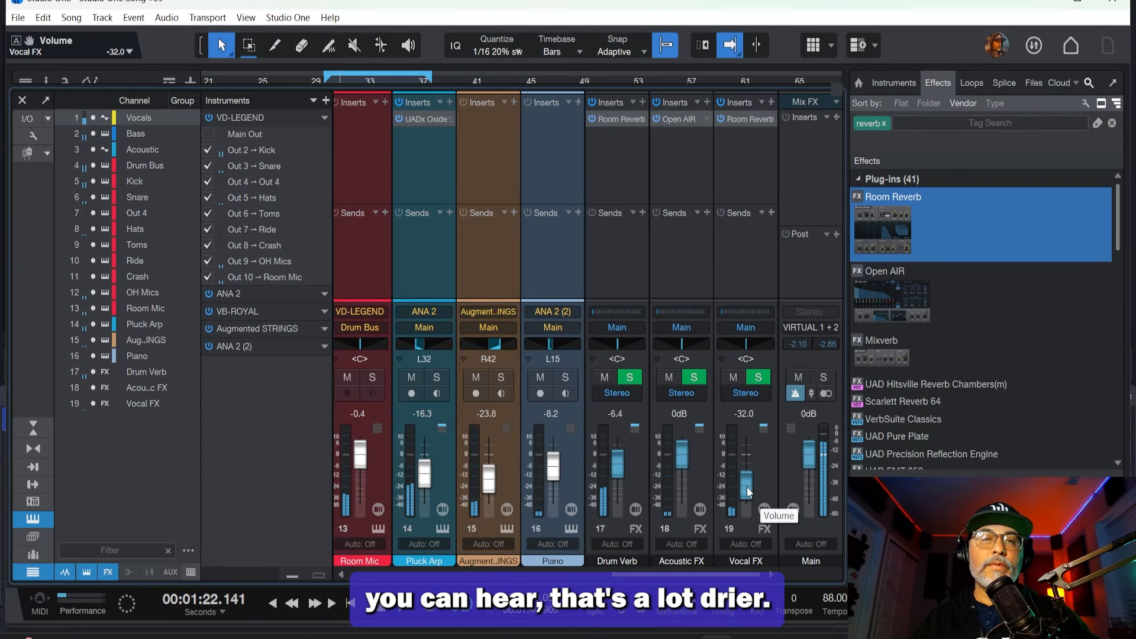
drag(746, 486, 744, 449)
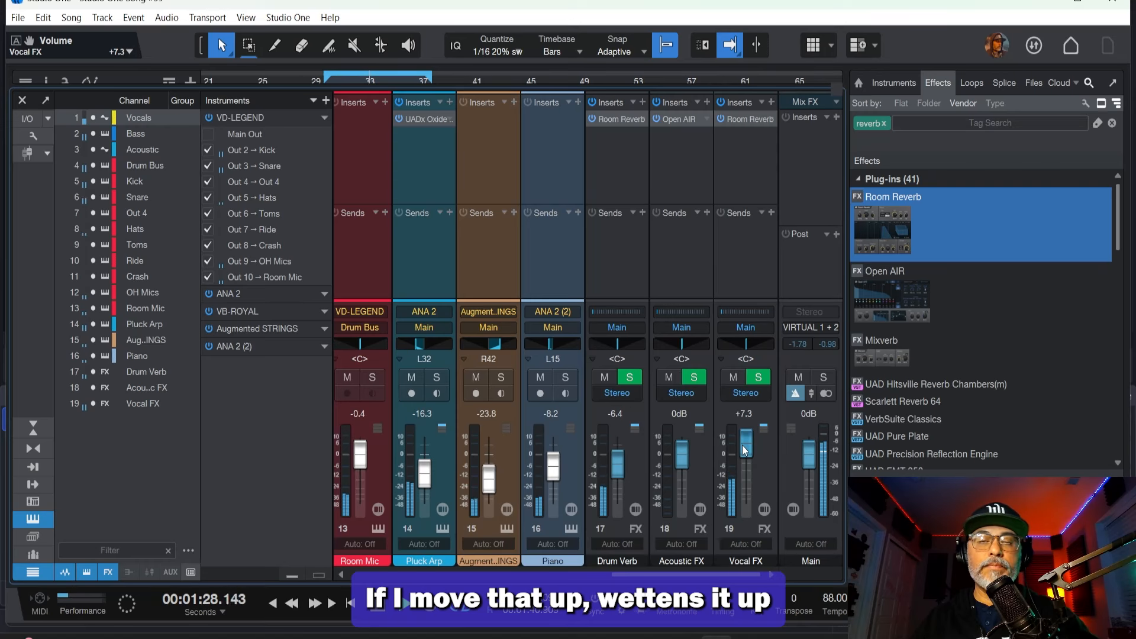
drag(744, 450, 746, 456)
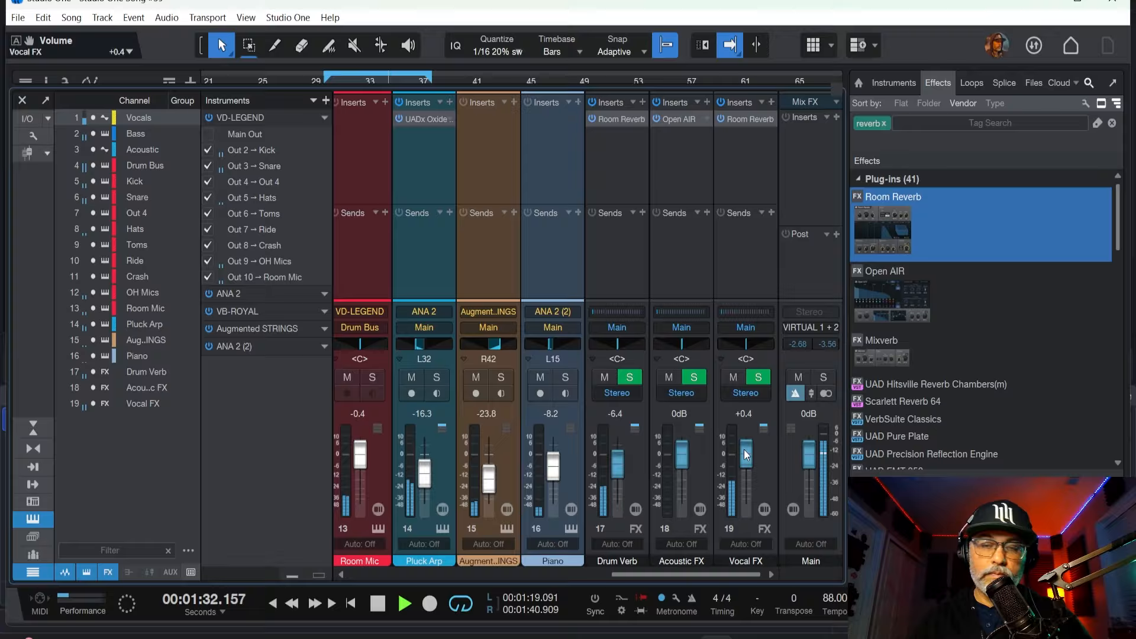
alt+click(746, 456)
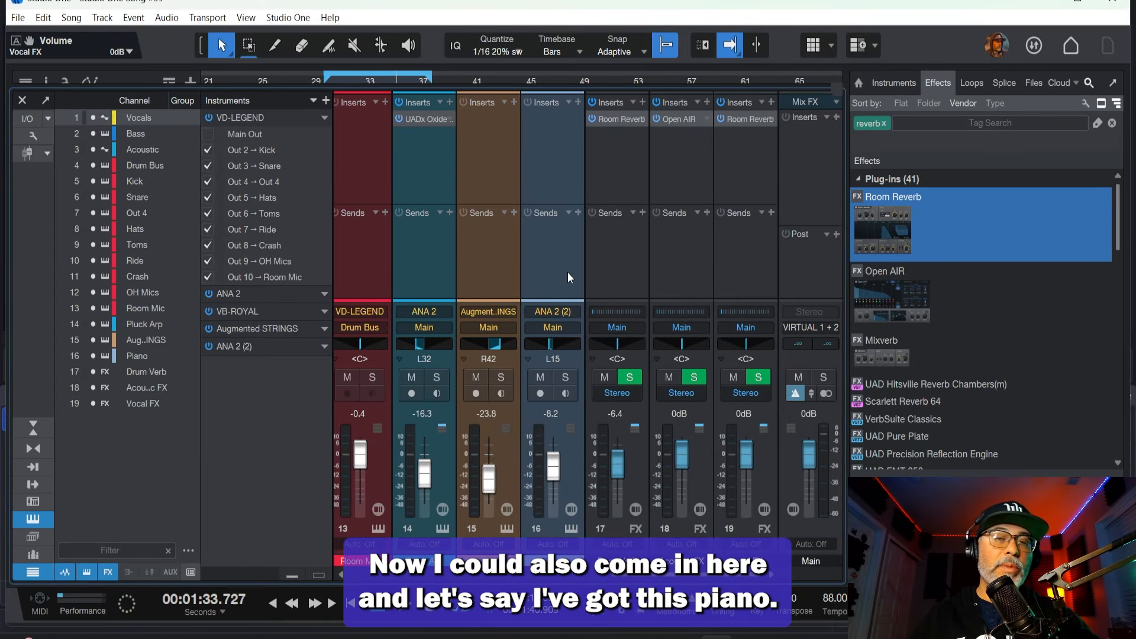
Step: Try a send from the Piano channel to Vocal FX and remove it again
click(577, 212)
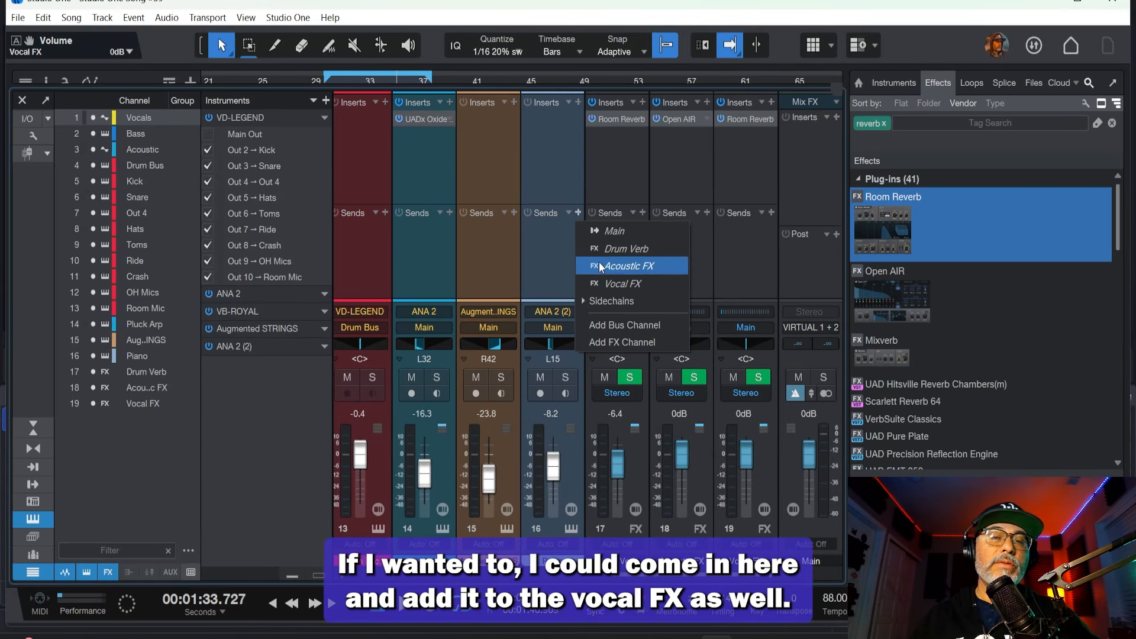
click(607, 283)
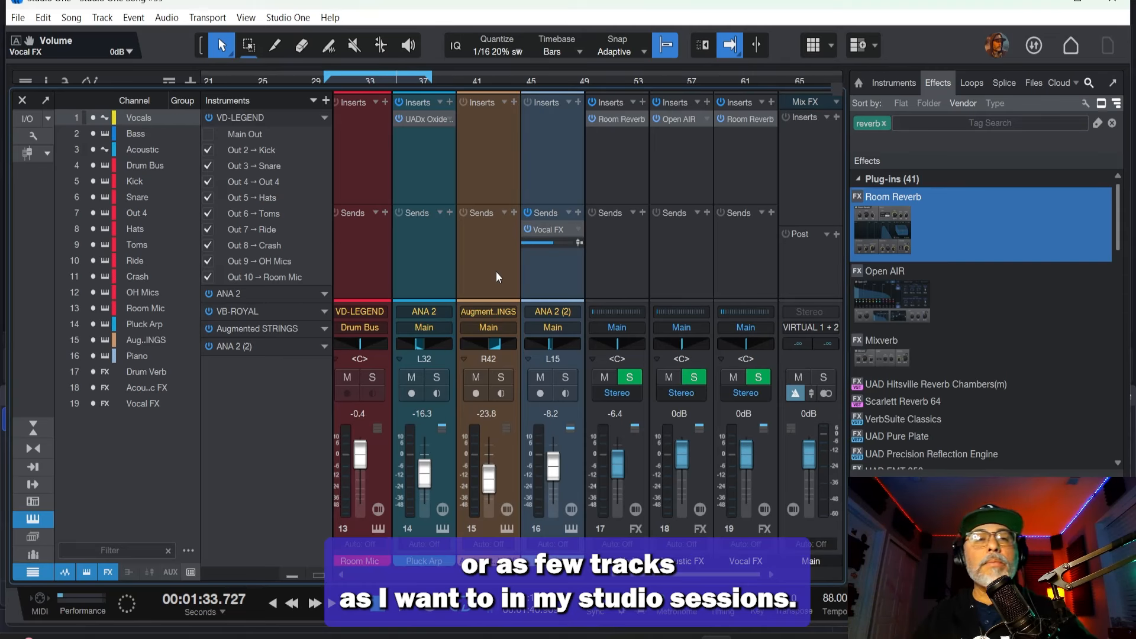
click(578, 230)
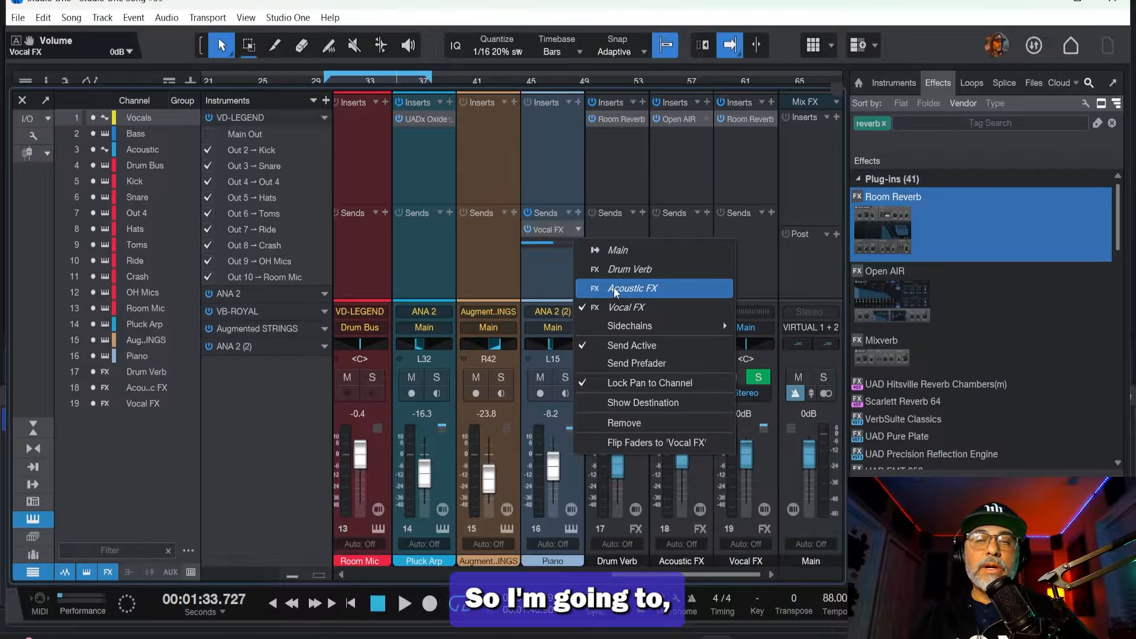
click(631, 422)
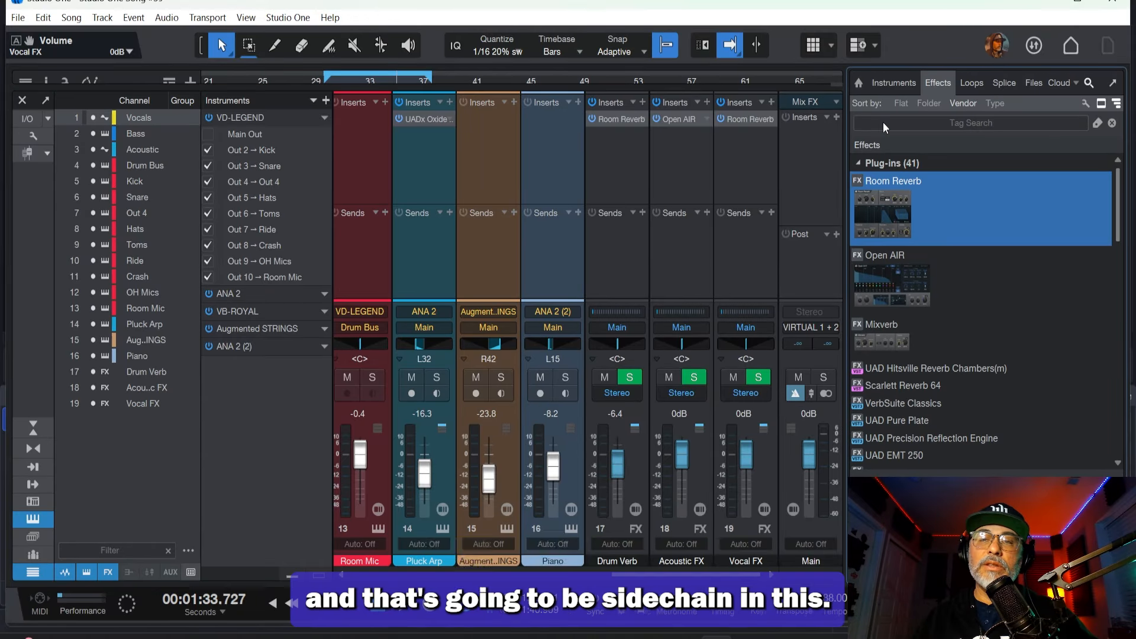
Step: Search the effects for "compressor" and insert Compressor after Room Reverb on the Vocal FX channel, closing its editor
click(883, 123)
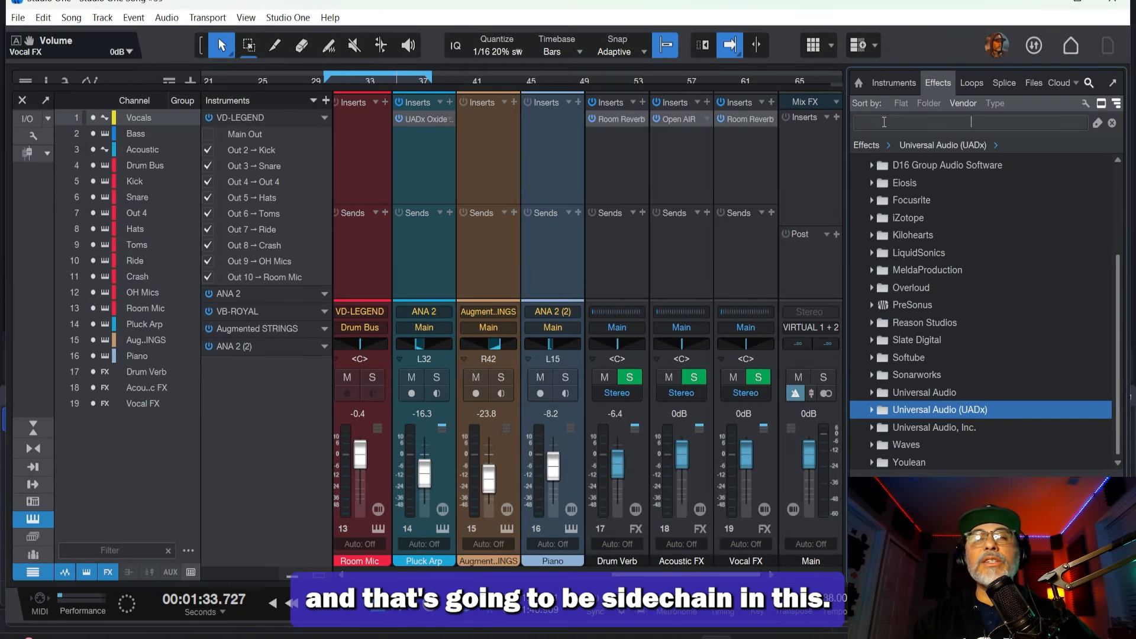
text(co)
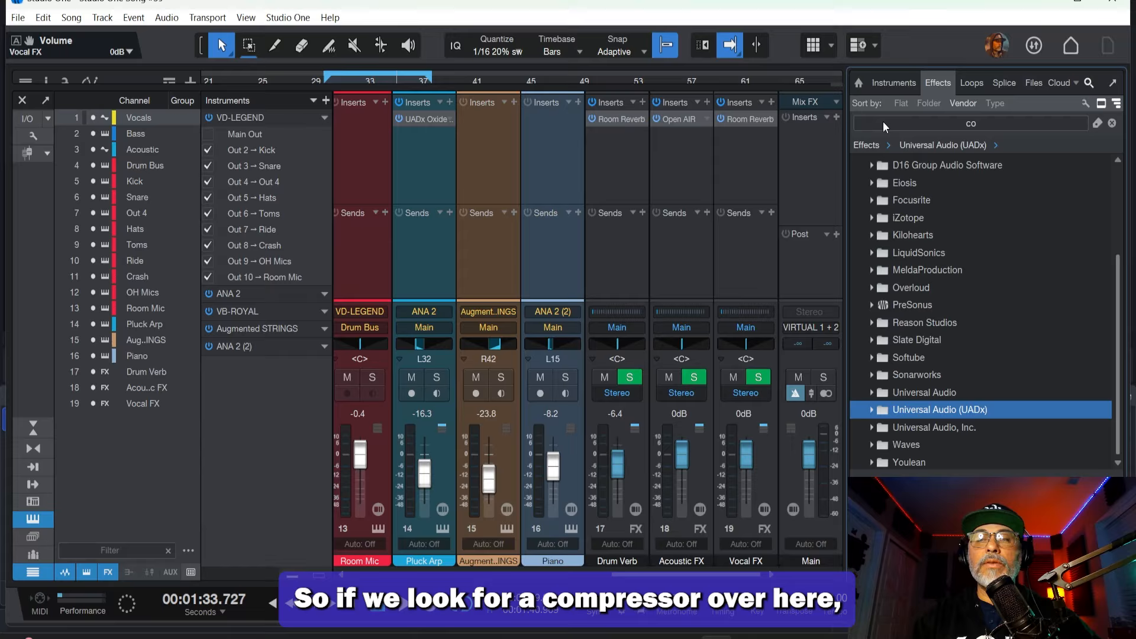
text(mpressor)
key(Return)
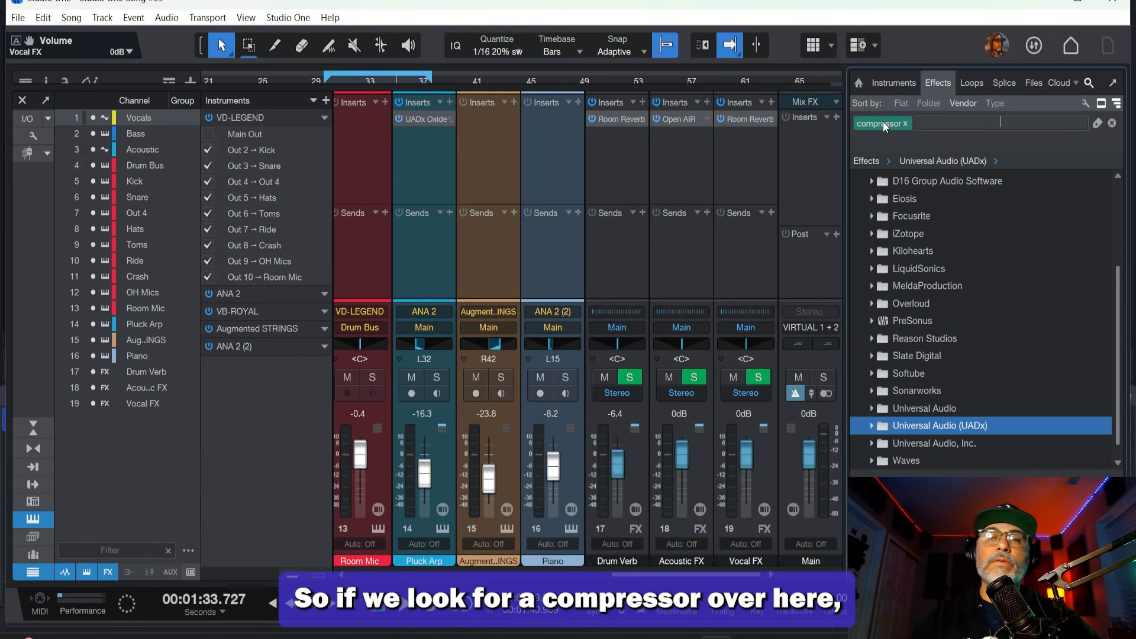
drag(911, 204, 732, 167)
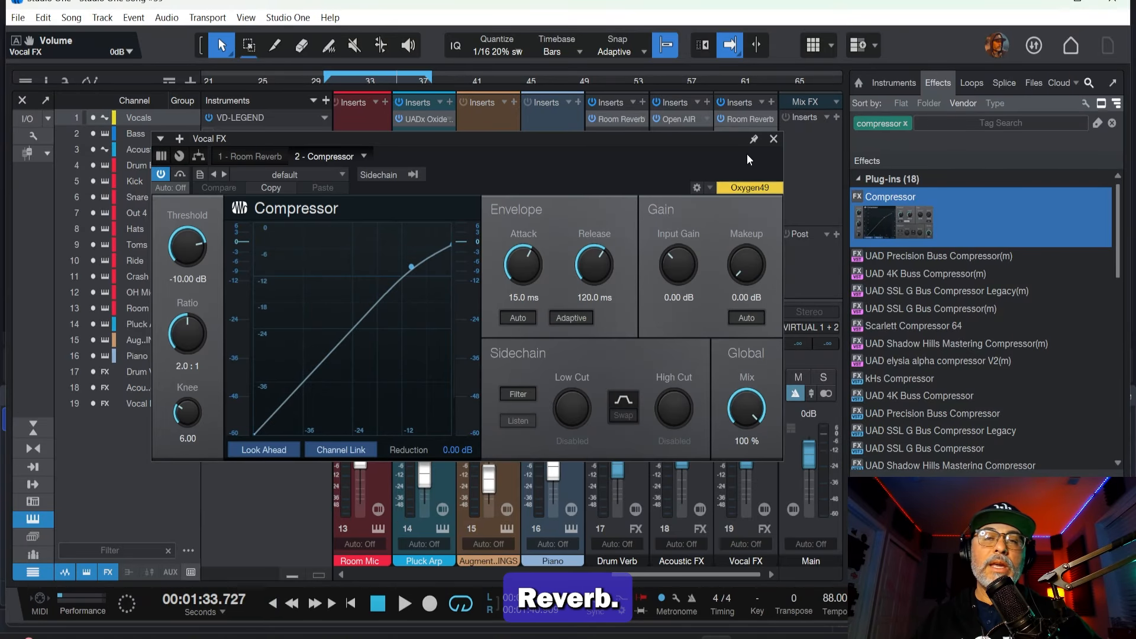
click(773, 139)
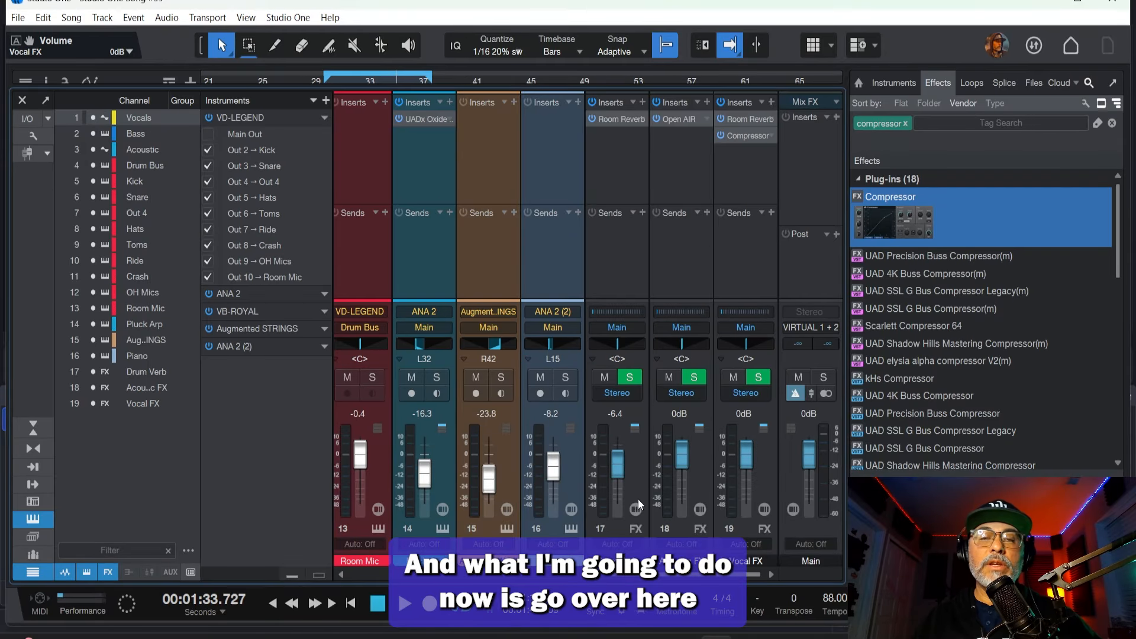
Step: Add a sidechain send from the Vocals channel to the Compressor on Vocal FX
drag(650, 574, 345, 568)
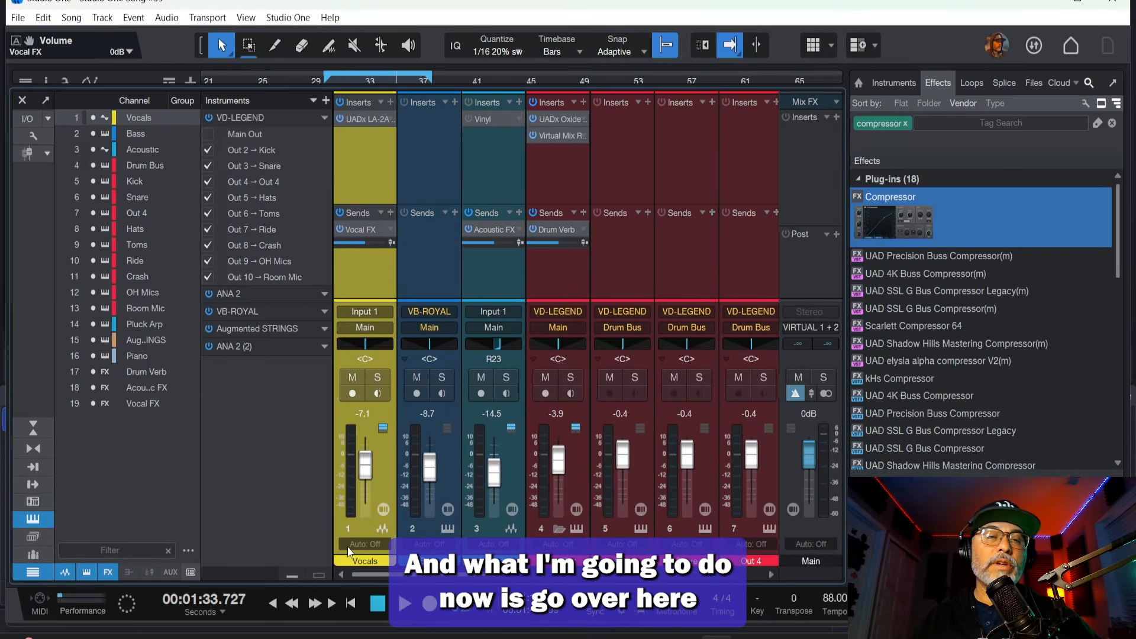
click(388, 213)
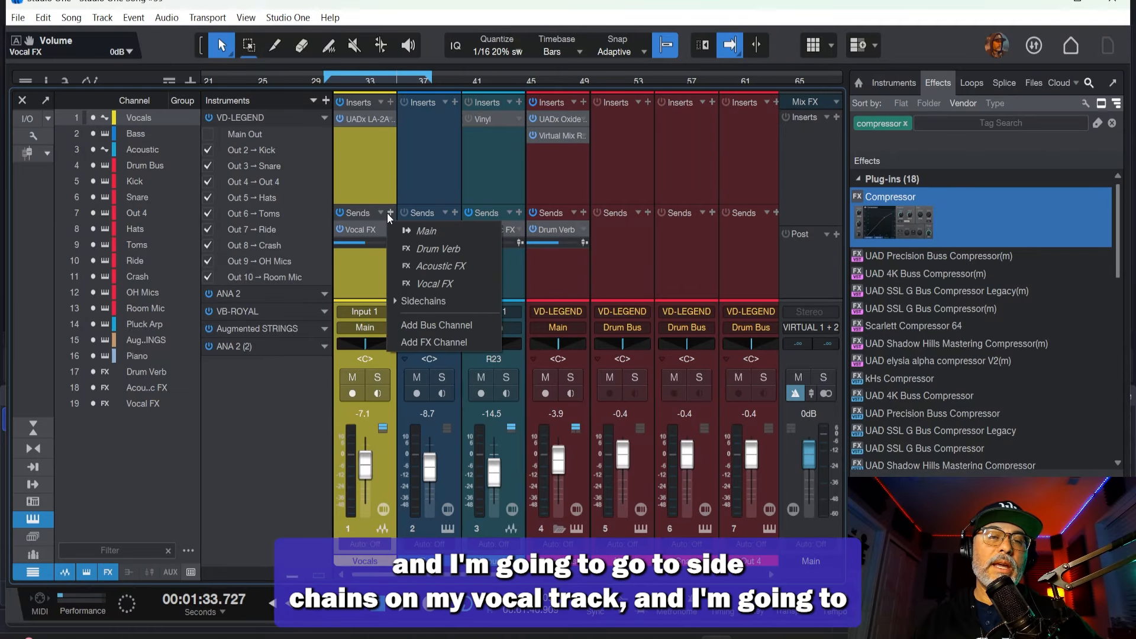
click(396, 302)
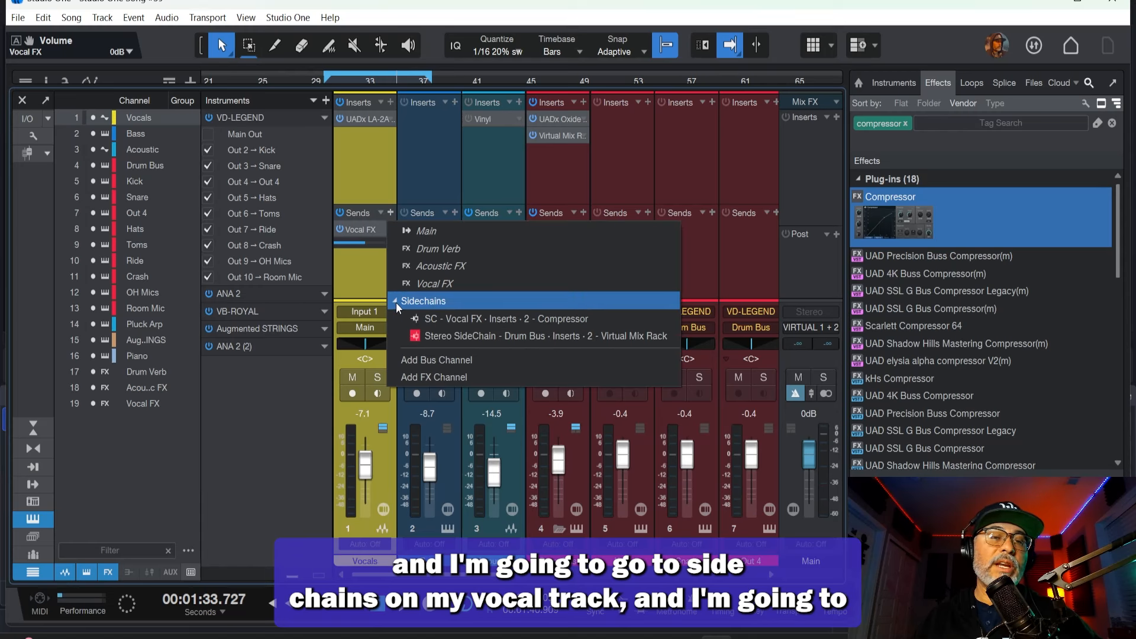
click(431, 317)
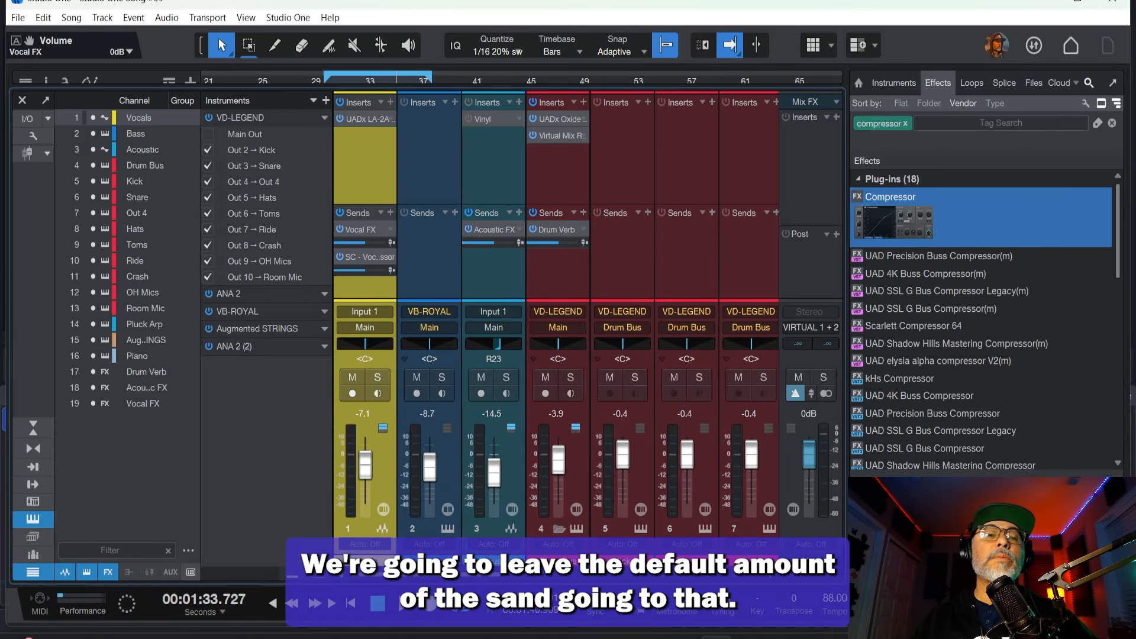
Step: Open the Compressor on the Vocal FX channel, move its editor aside and hide the mixer
drag(490, 579, 790, 574)
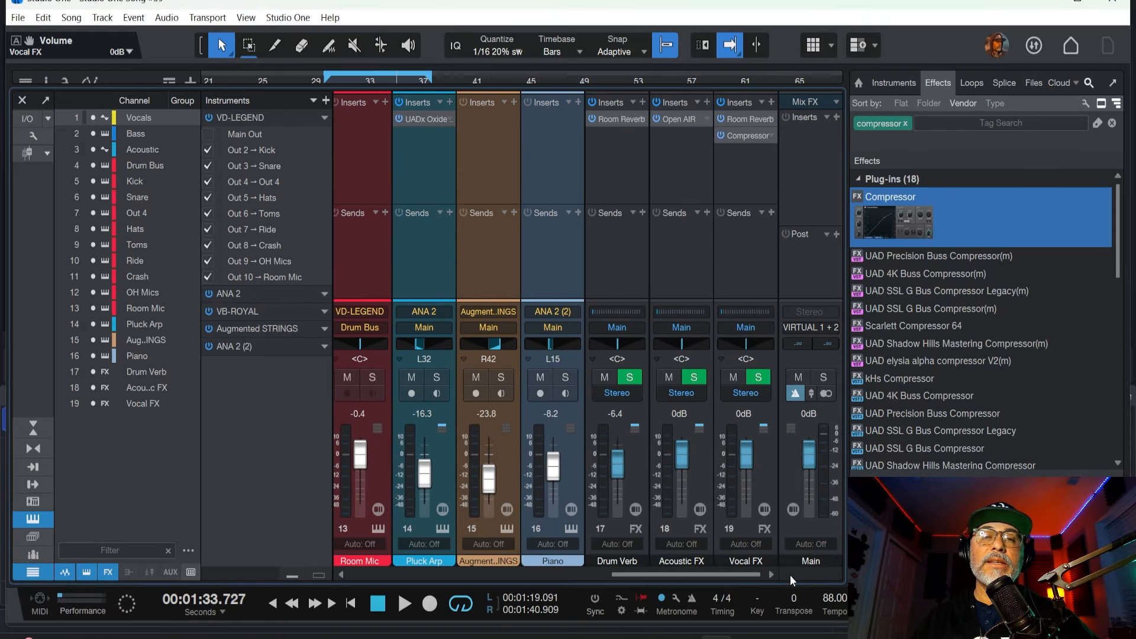
click(746, 137)
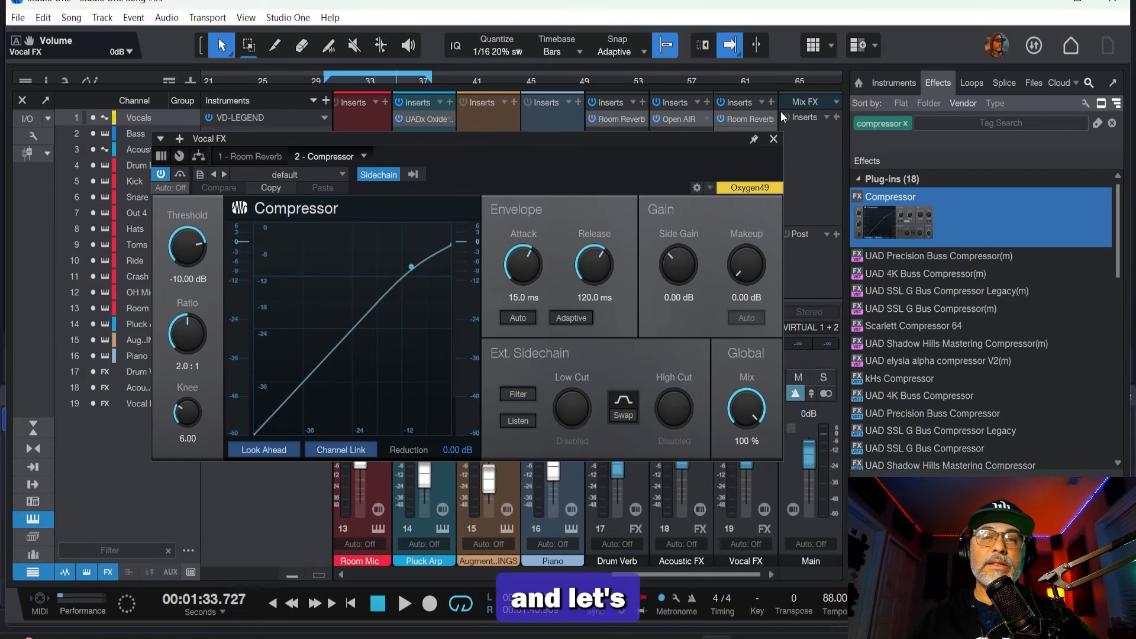
drag(701, 142, 776, 317)
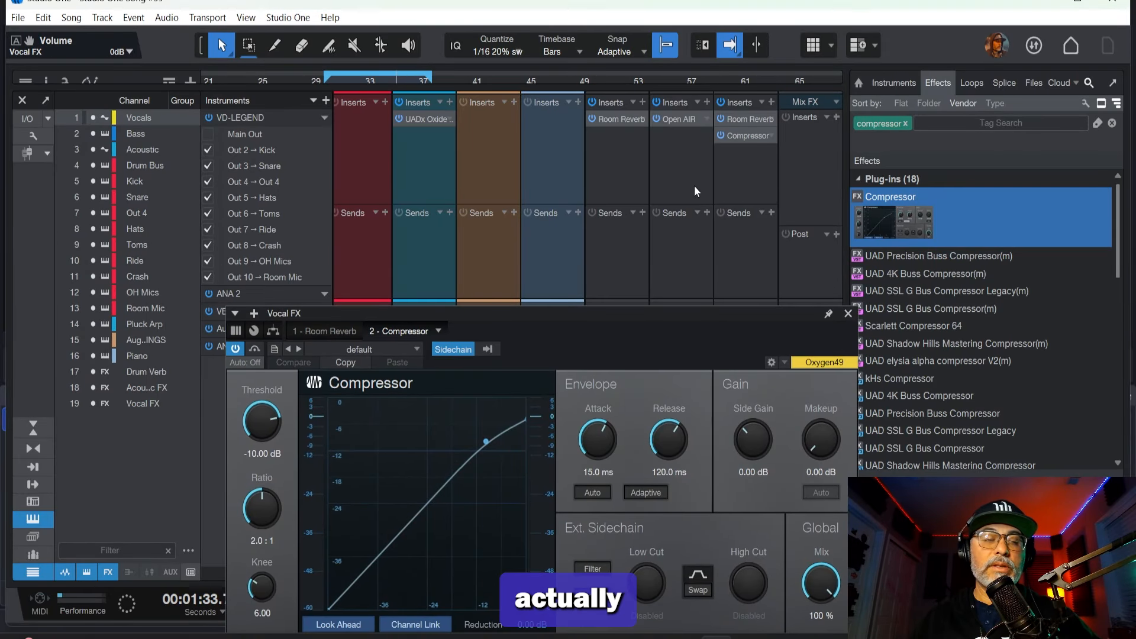
key(F3)
Step: Play the song from the start of the Vocals clip and replay it from bar 26, keeping the Compressor editor in view
click(311, 84)
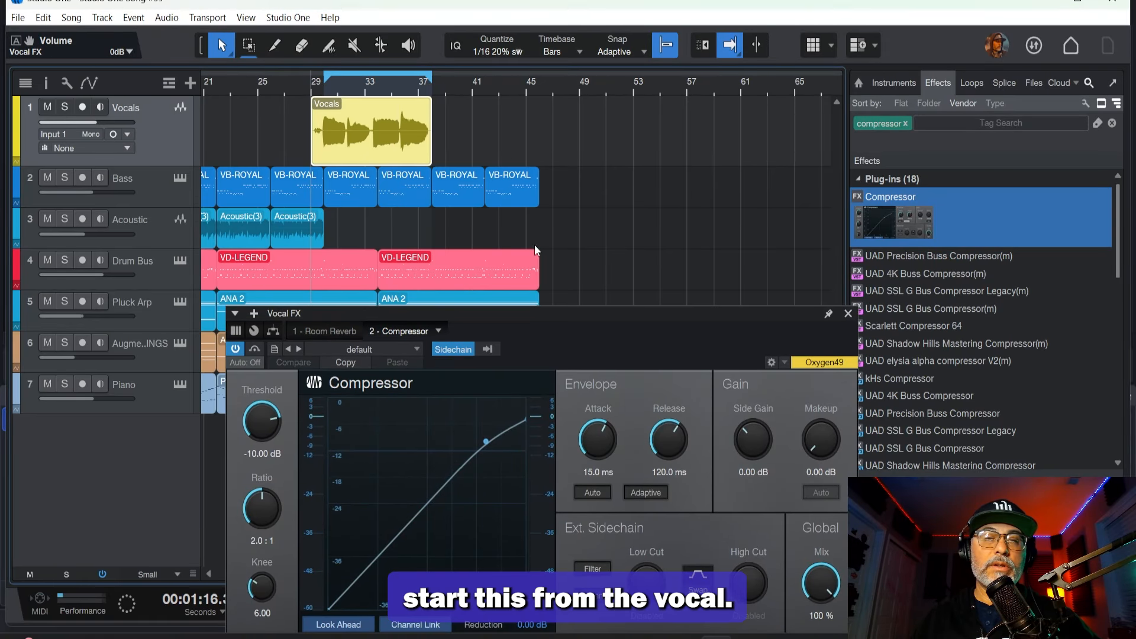
drag(562, 314, 609, 207)
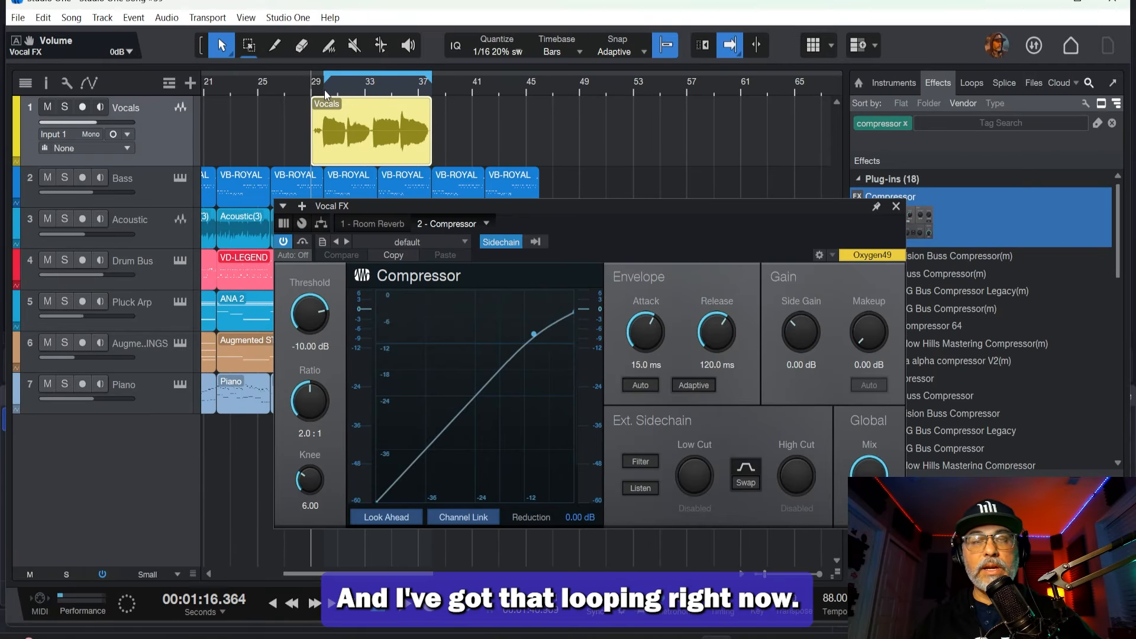
key(space)
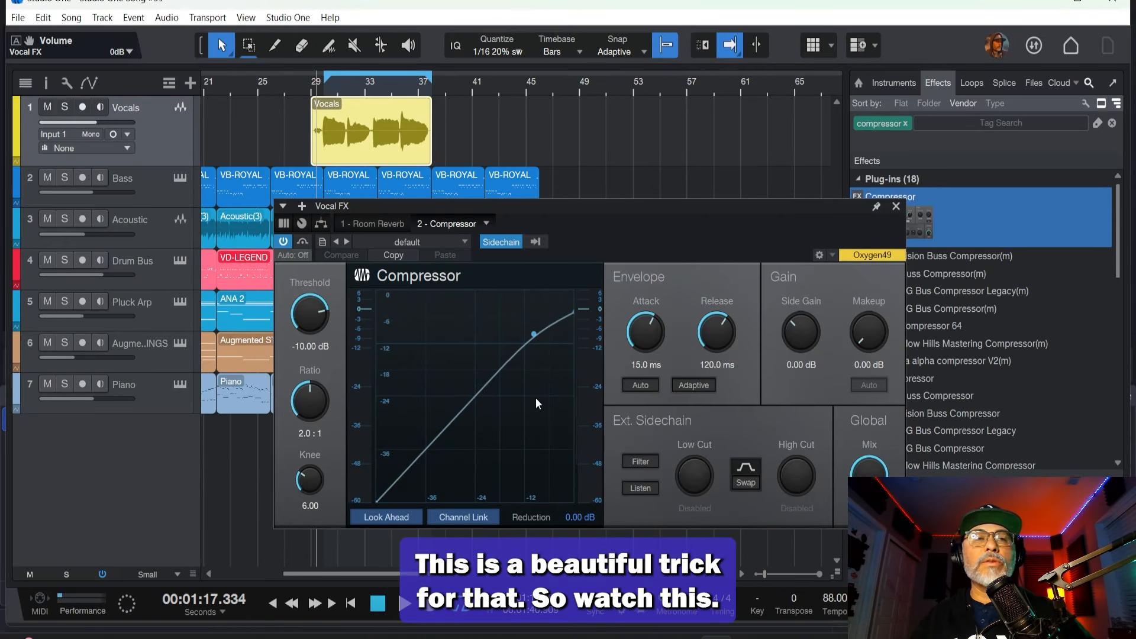
key(space)
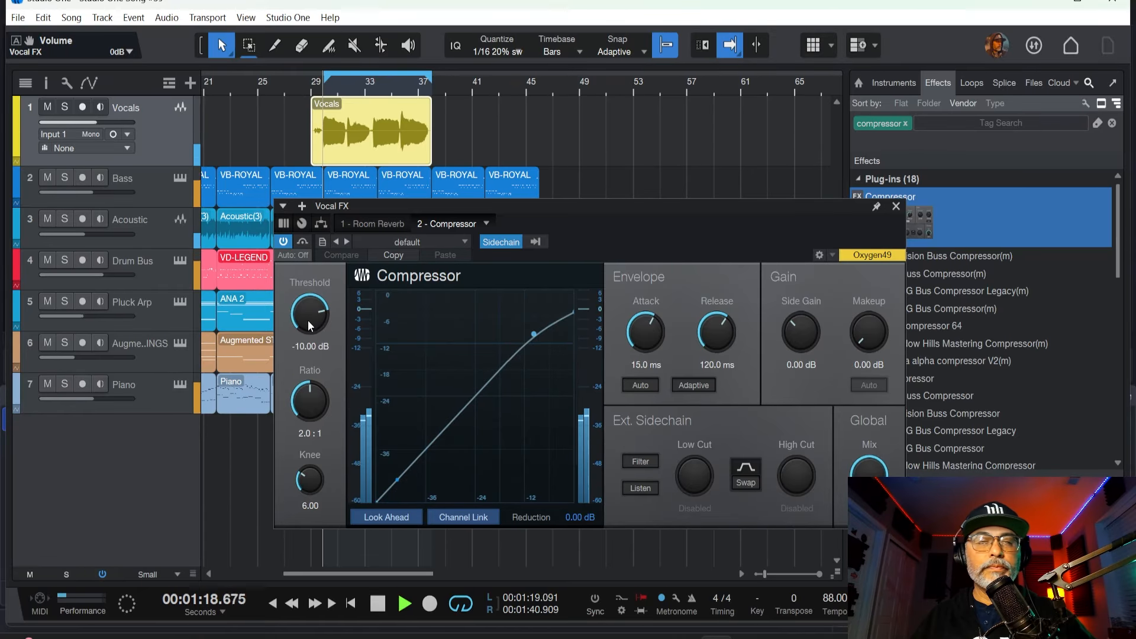
key(space)
click(269, 88)
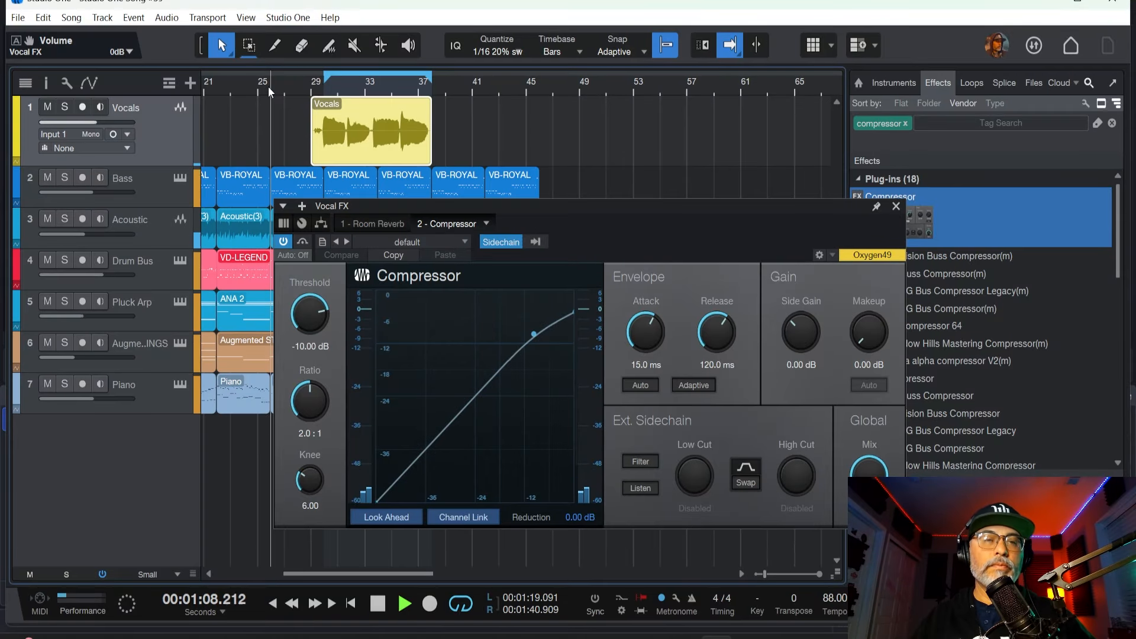
key(space)
Step: Set the Compressor's threshold to -30.16 dB, ratio to 4.0:1, knee to 0.10, attack to 1.15 ms and release to 13.8 ms
drag(308, 332, 318, 416)
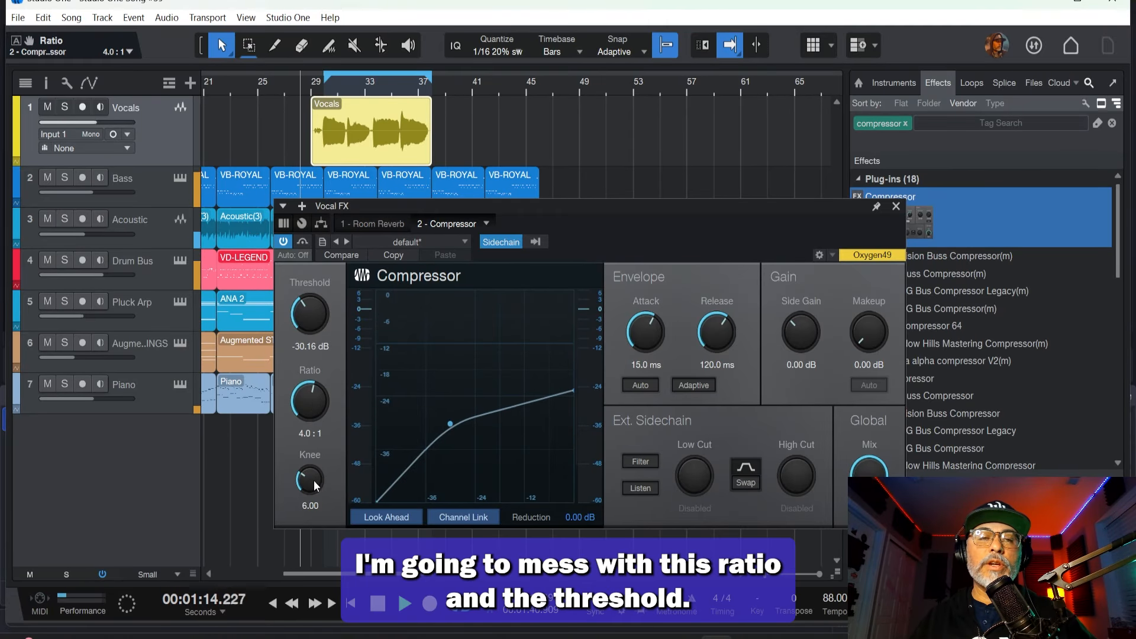
drag(310, 480, 300, 536)
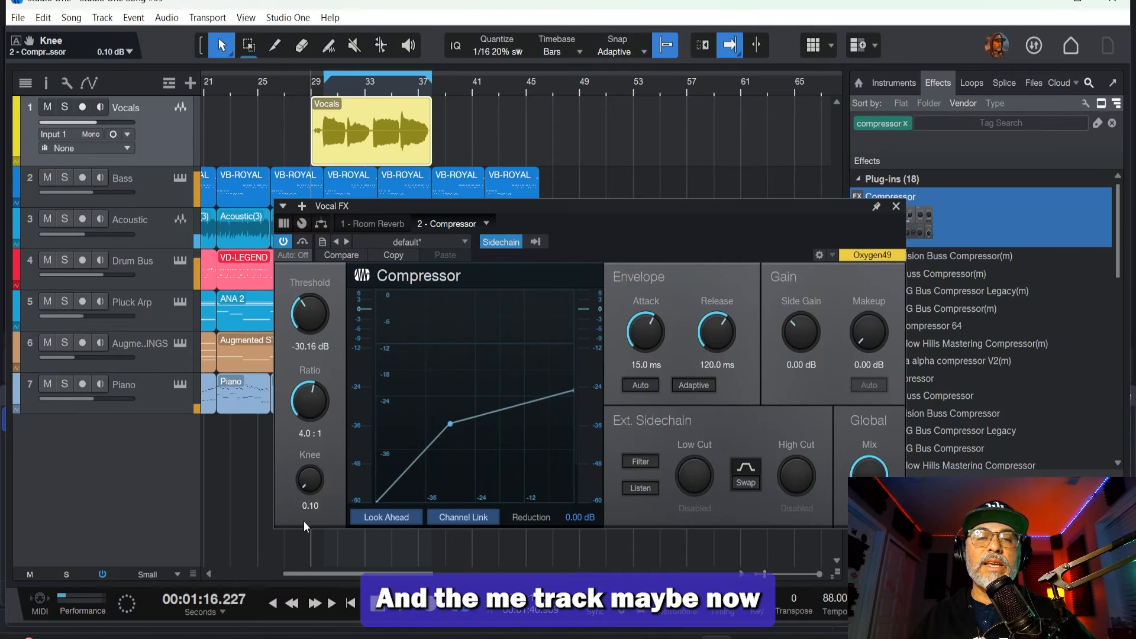
drag(643, 330, 646, 364)
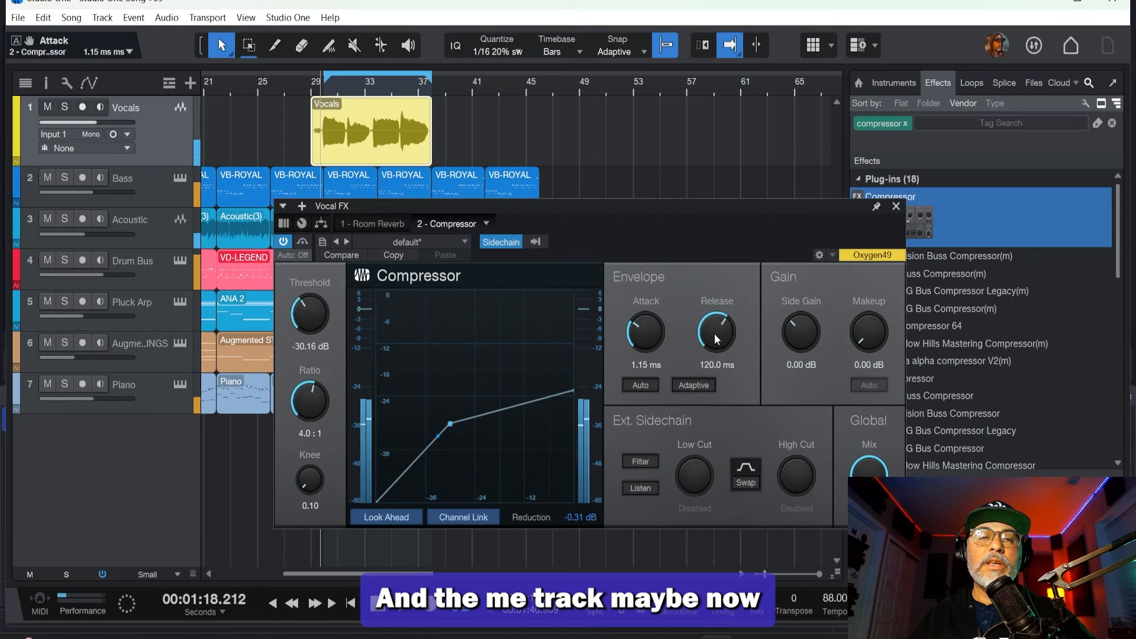
drag(715, 334, 711, 376)
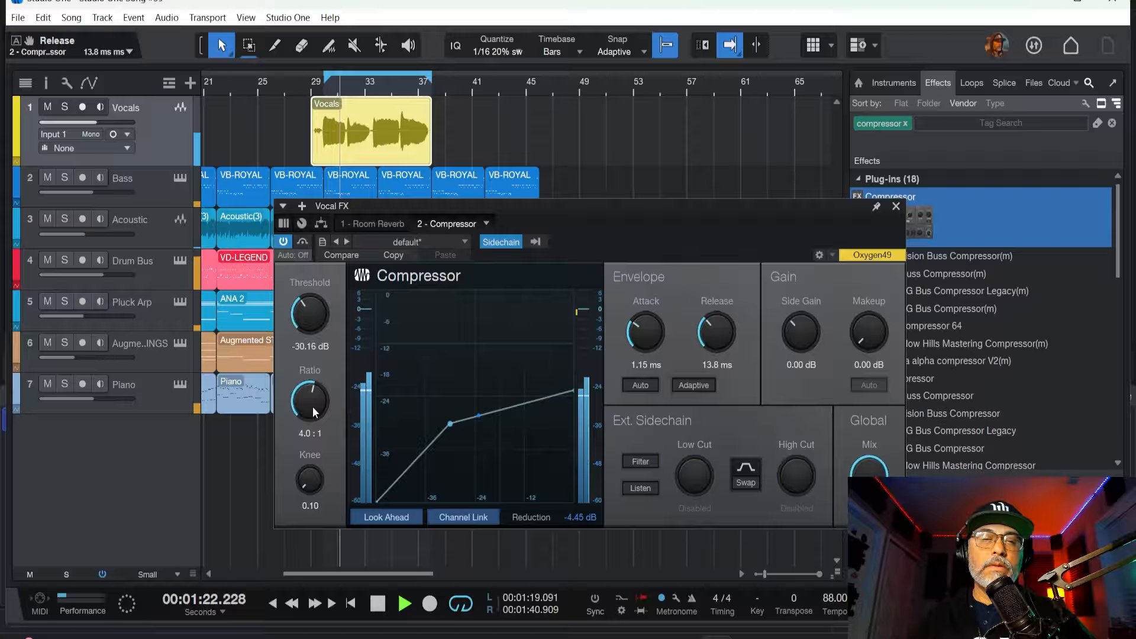
Step: Set the Compressor's ratio to 7.6:1 and threshold to -33.04 dB during playback, and return to the mixer
drag(312, 405, 317, 393)
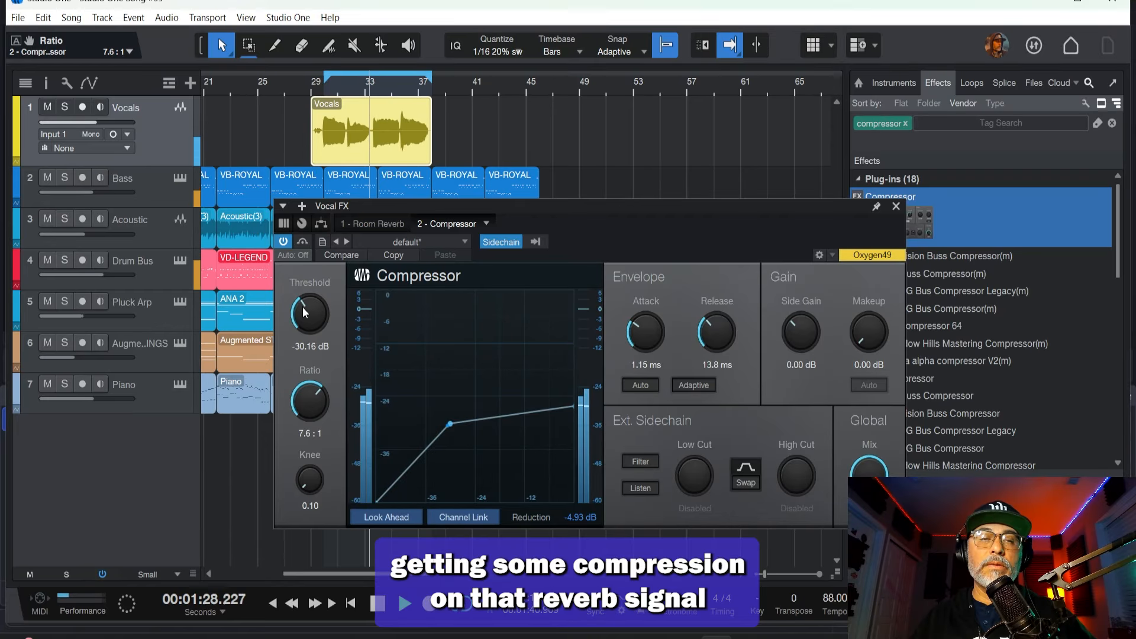
drag(303, 307, 301, 329)
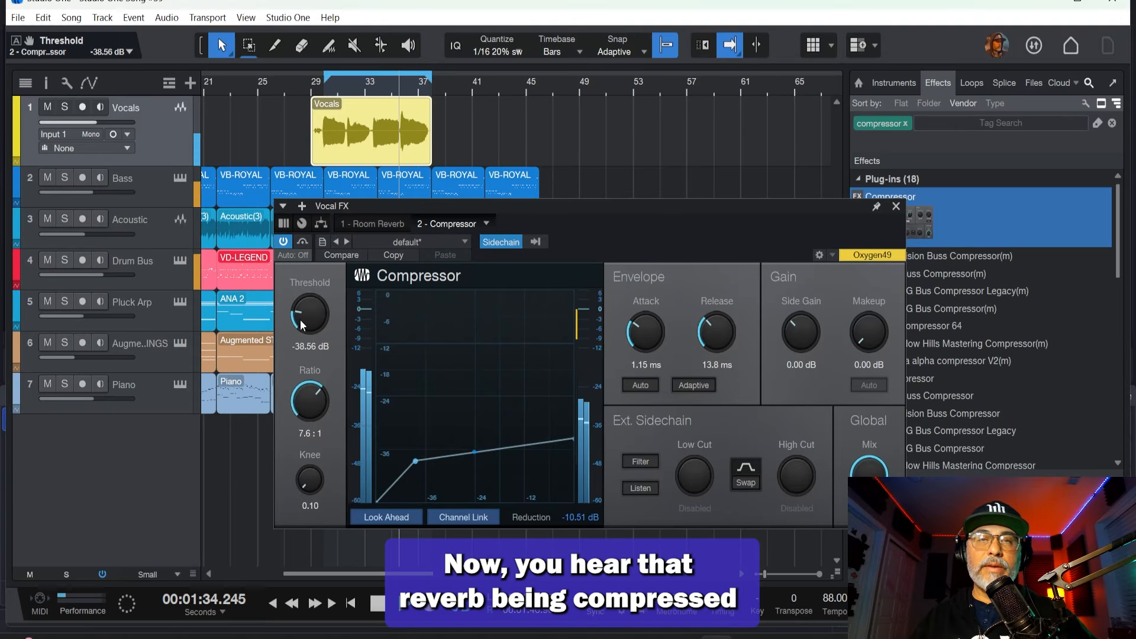
drag(300, 321, 301, 310)
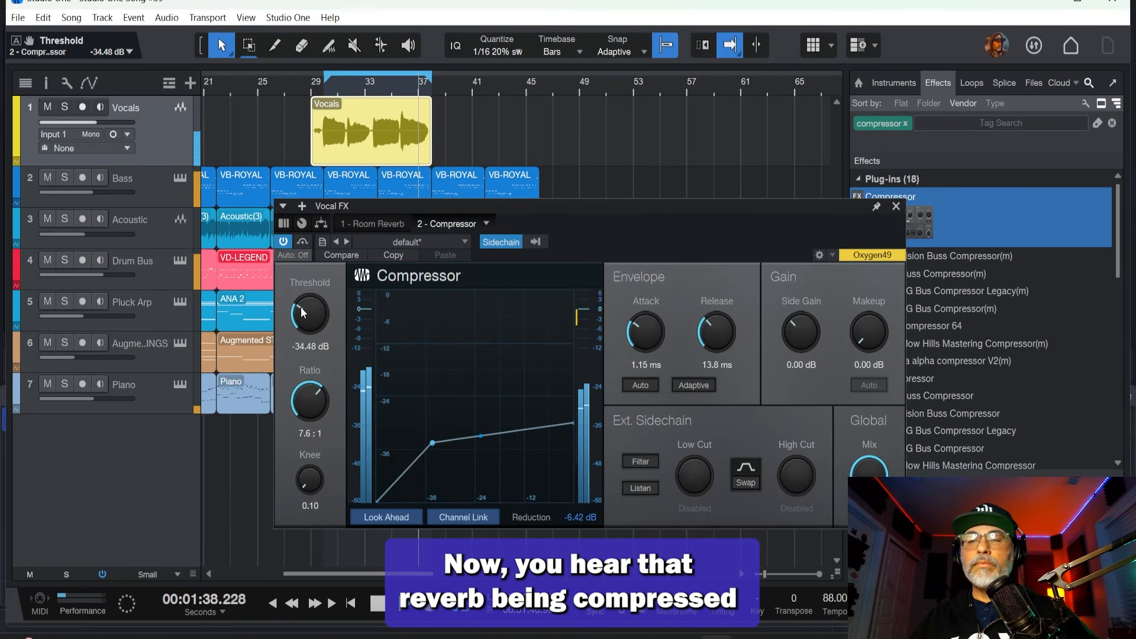
drag(309, 299, 307, 294)
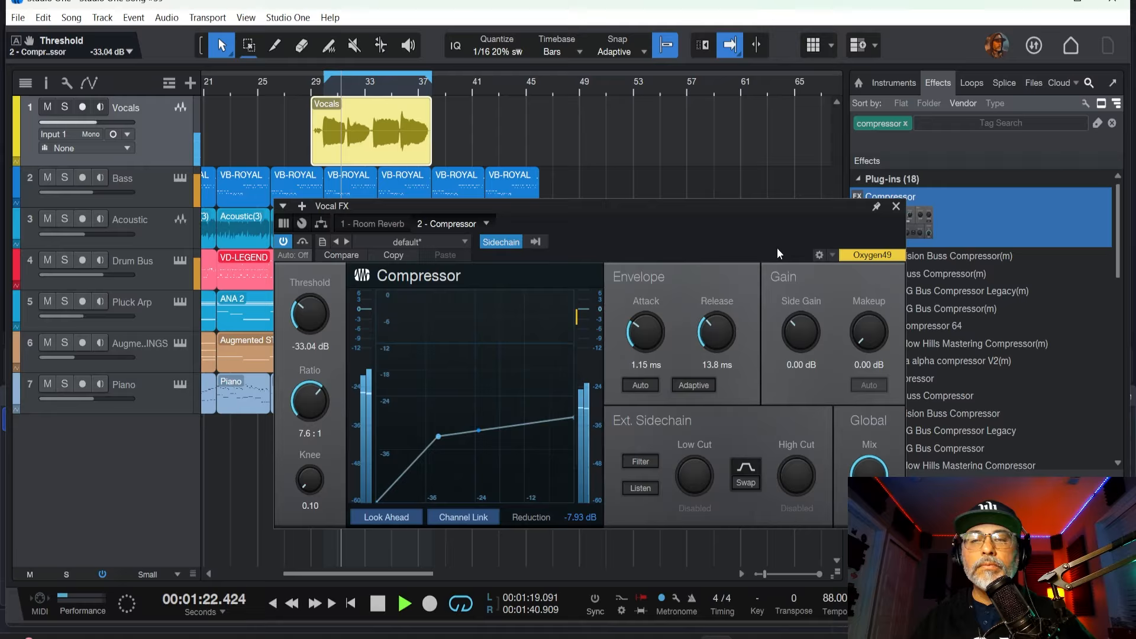
click(896, 206)
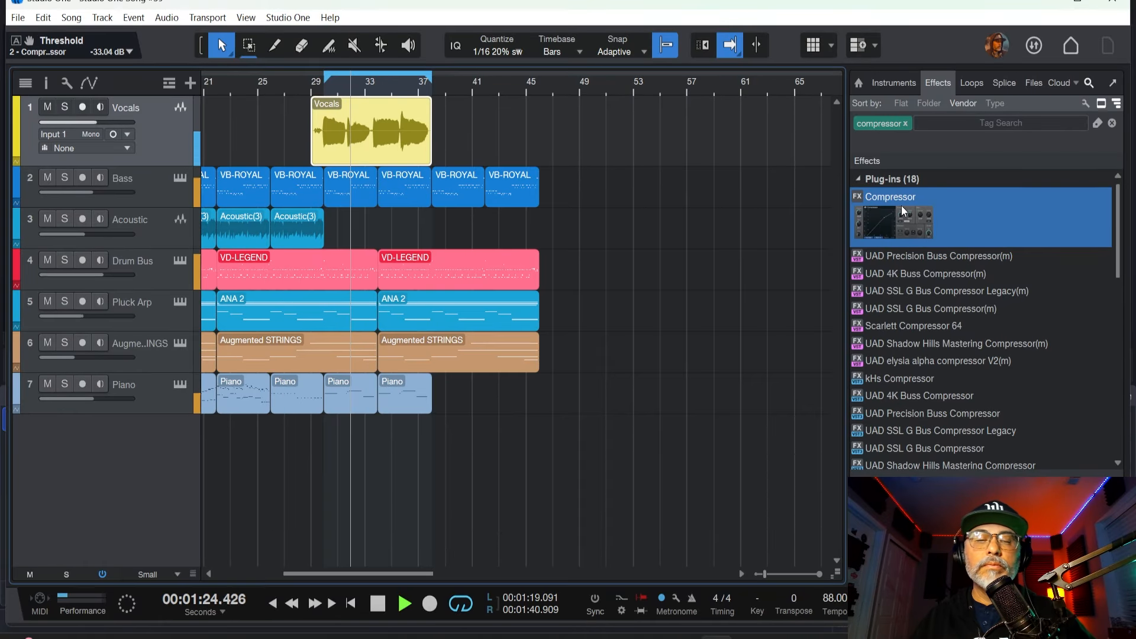
key(F3)
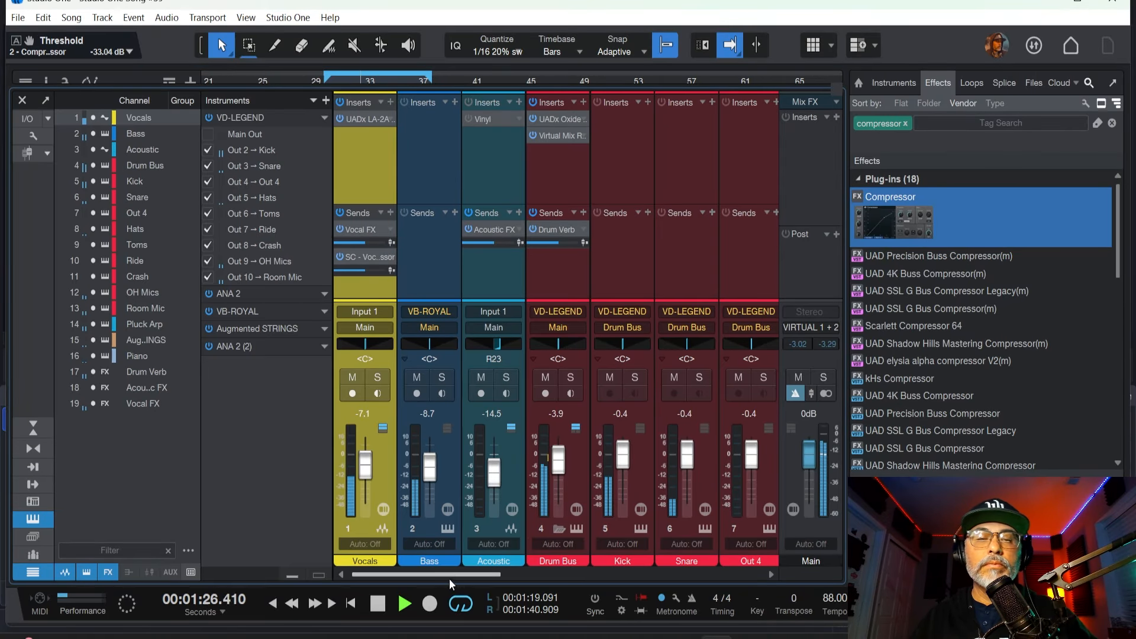
Step: Enlarge the mixer's fader area and resize the inserts section so both effects on the Vocal FX channel show in full
drag(449, 574, 768, 574)
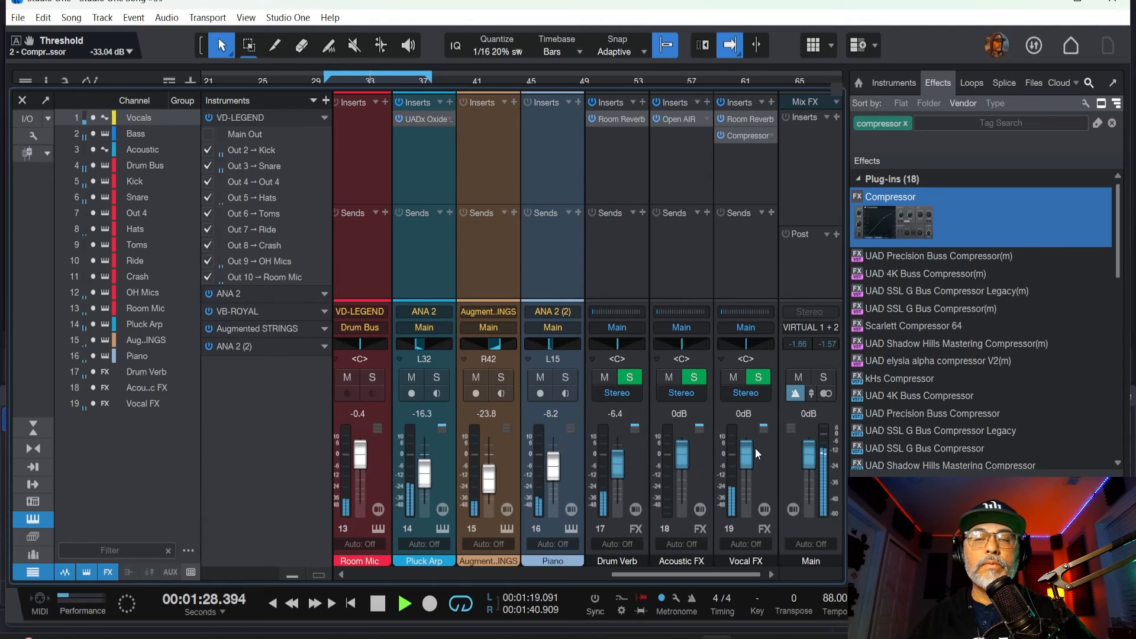
drag(736, 297, 735, 212)
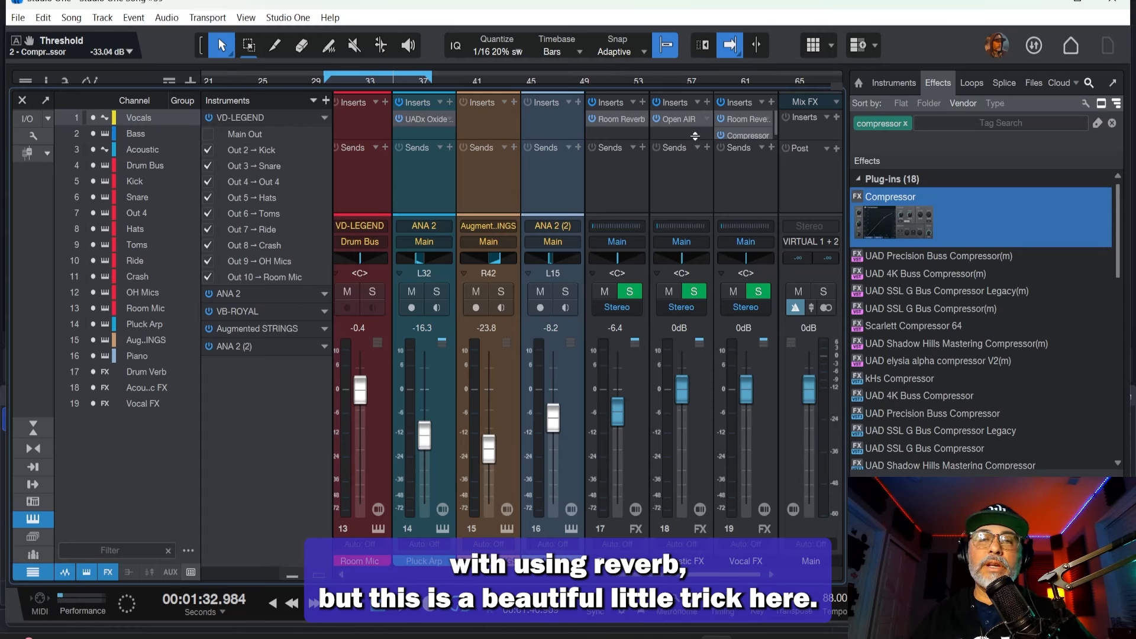
drag(695, 136, 695, 166)
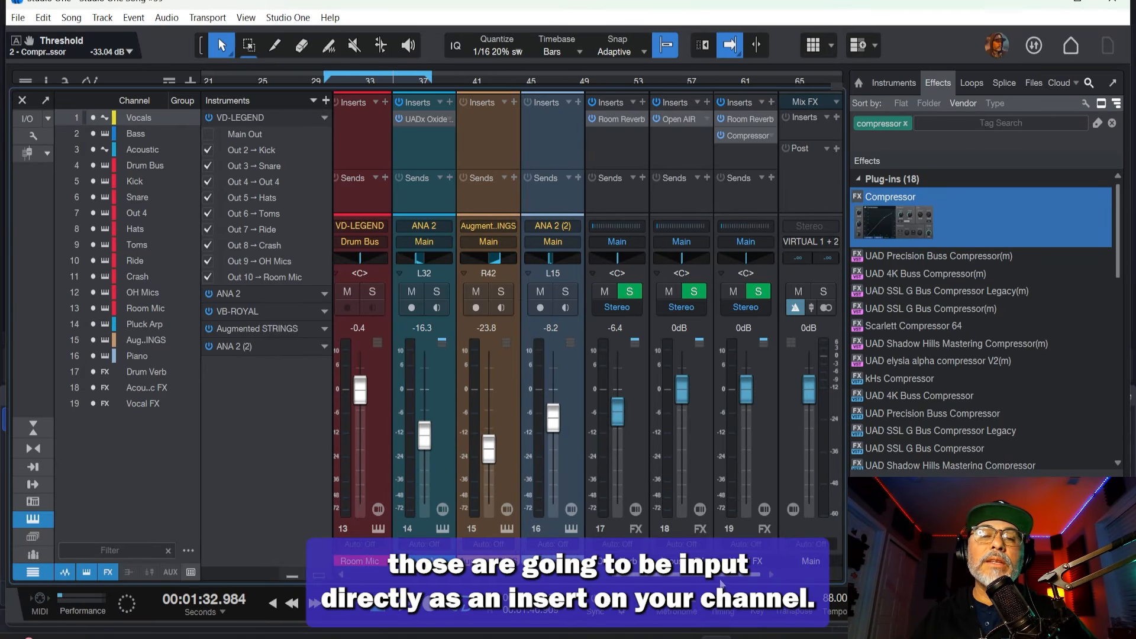
Step: Inspect the UADx LA-2A insert on the Vocals channel, close its editor and bring the Vocal FX channel back into view
drag(720, 575, 456, 575)
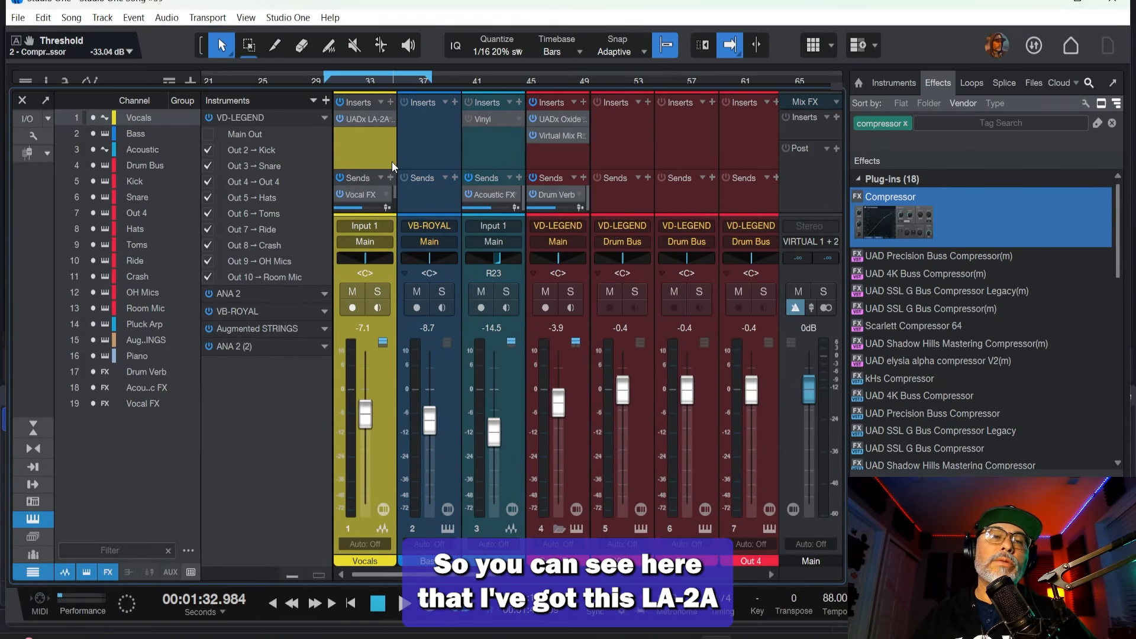
click(362, 119)
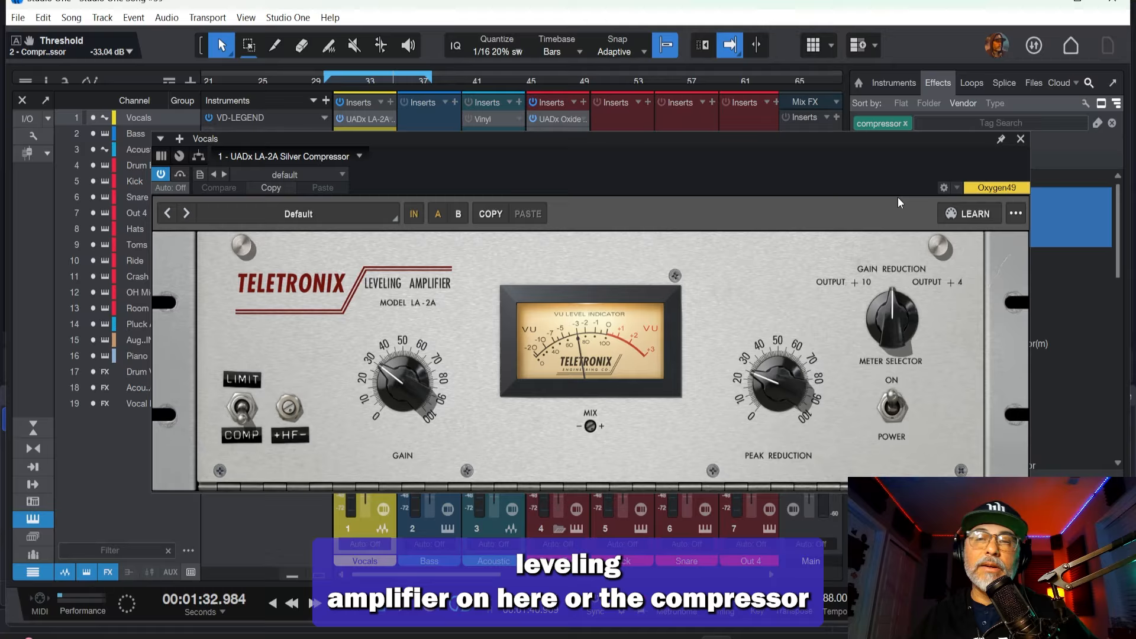
drag(824, 142, 826, 193)
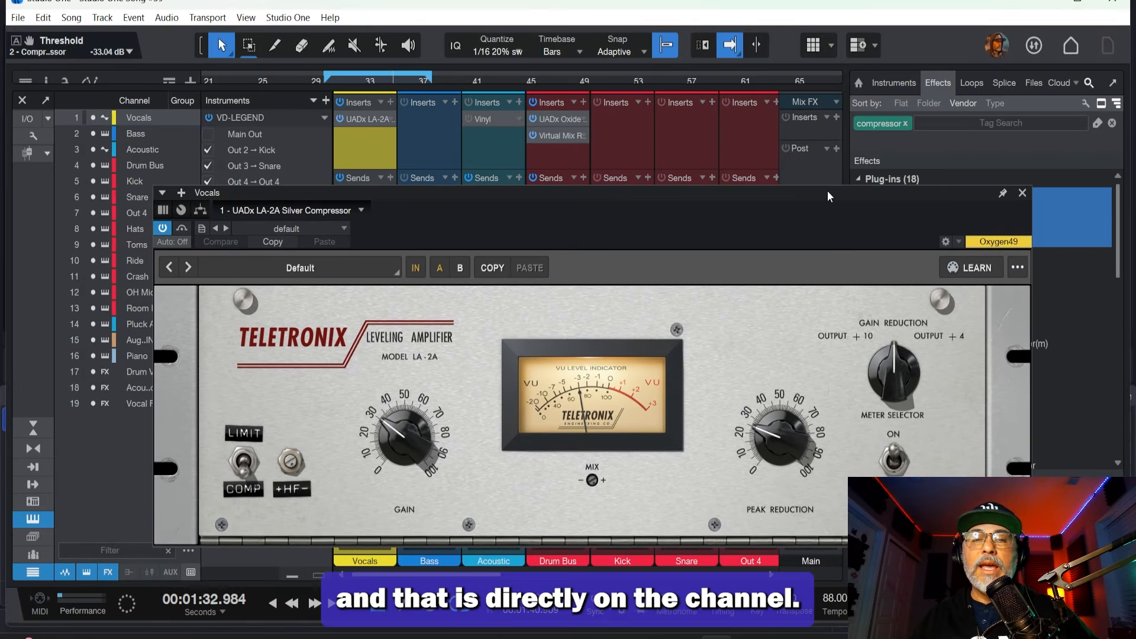
click(1022, 194)
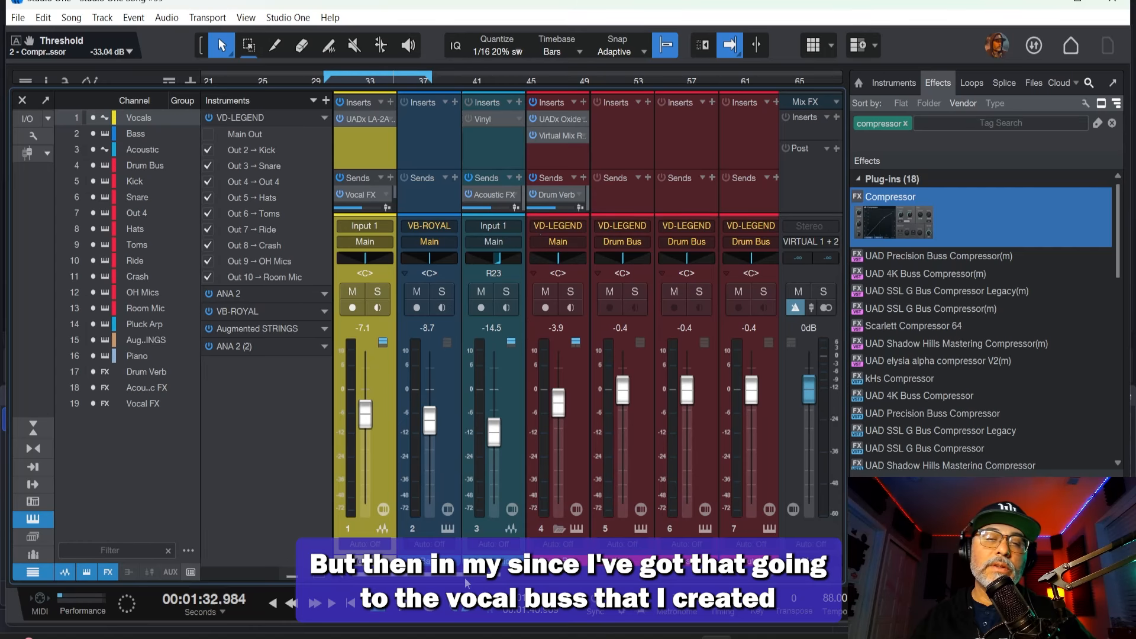
drag(466, 576, 768, 574)
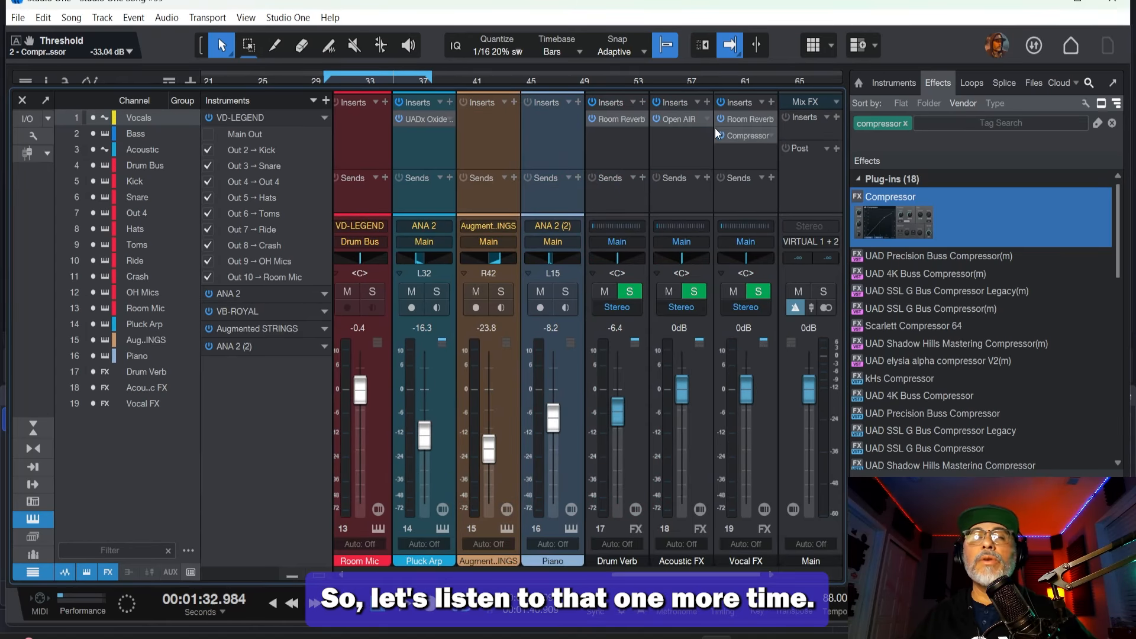
Step: Hide the mixer, play the song from the start of the Vocals clip and stop near the clip's end
key(F3)
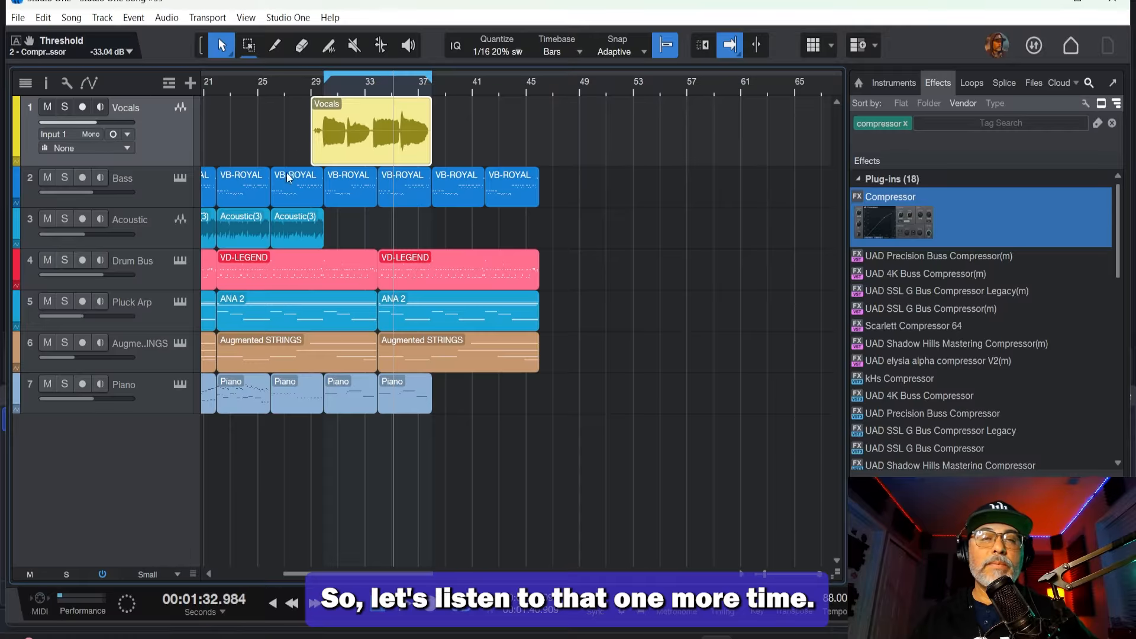
click(312, 82)
key(space)
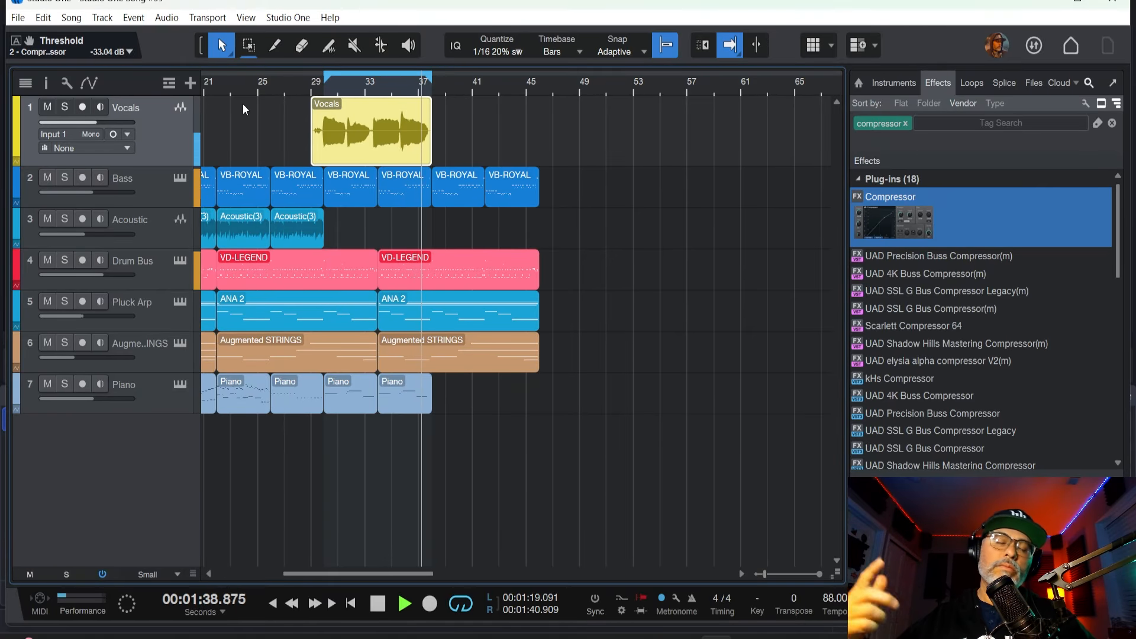
key(space)
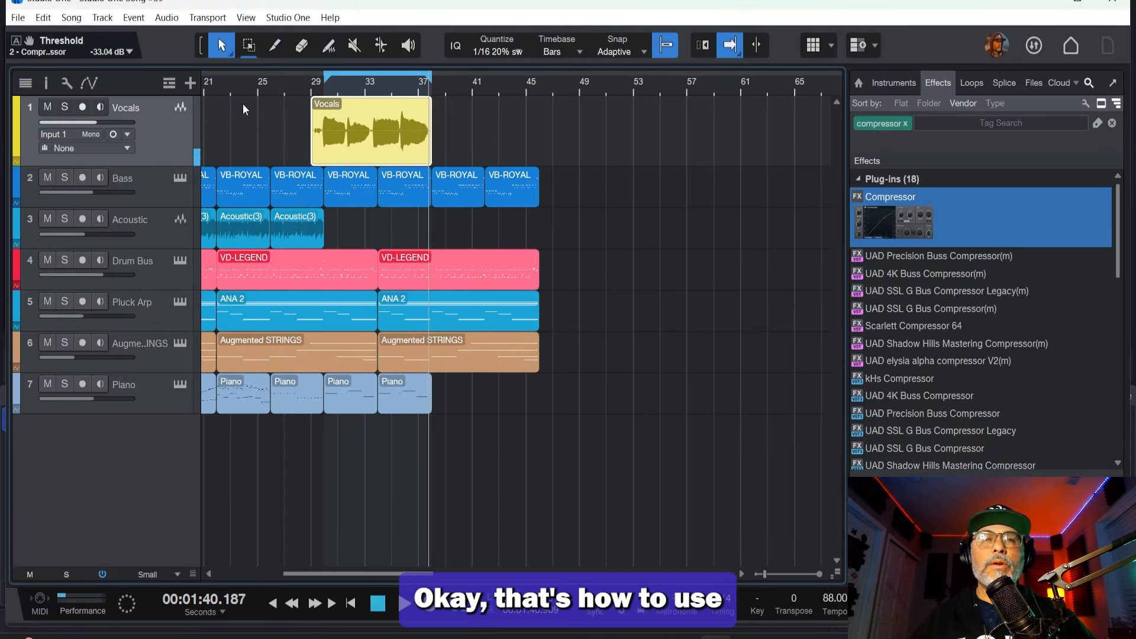